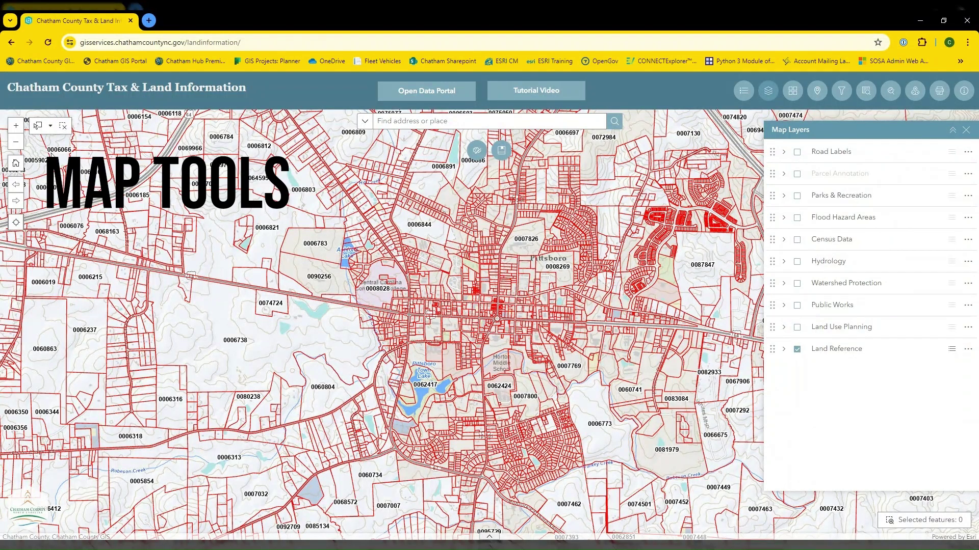
Step: Zoom out twice, step back to the previous extent, return Home to Pittsboro, and choose Lasso selection
click(16, 142)
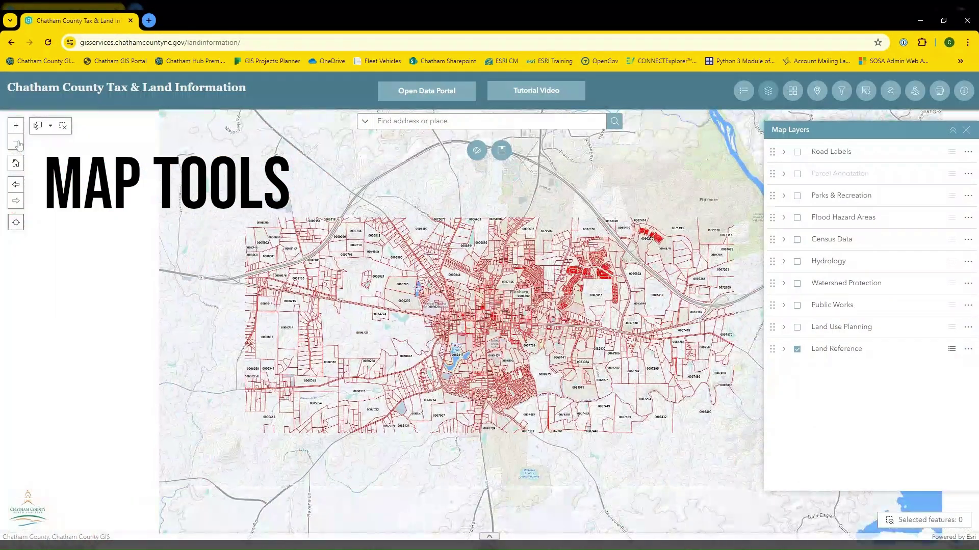
click(16, 142)
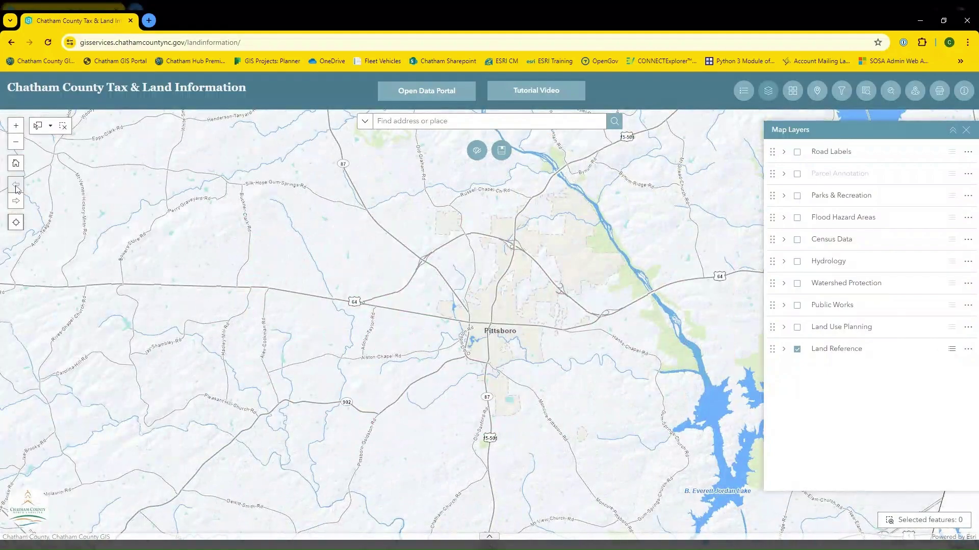
click(16, 187)
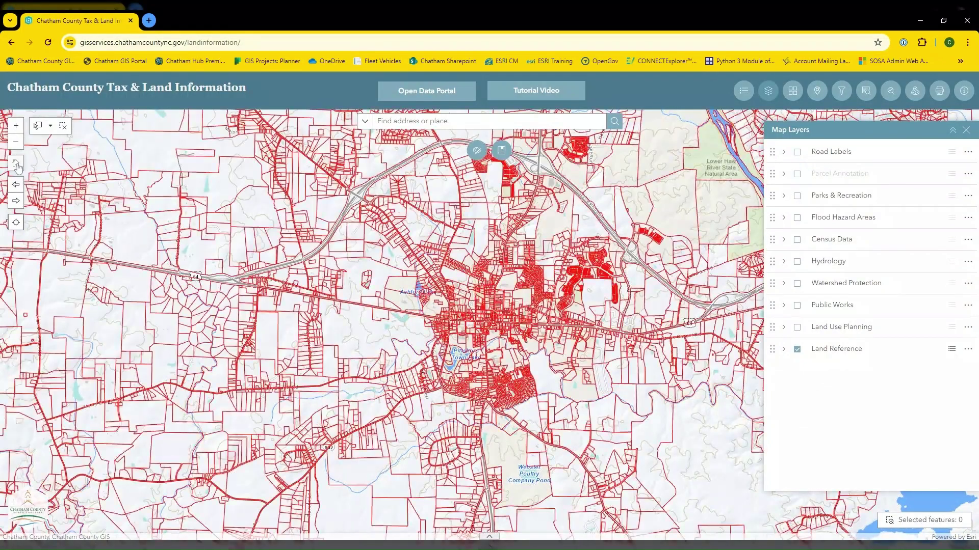
click(17, 164)
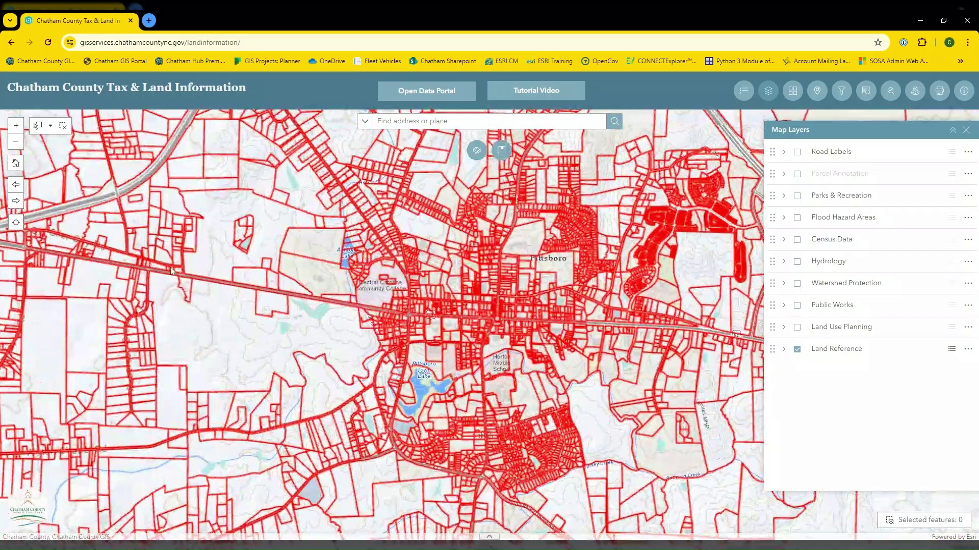
click(51, 128)
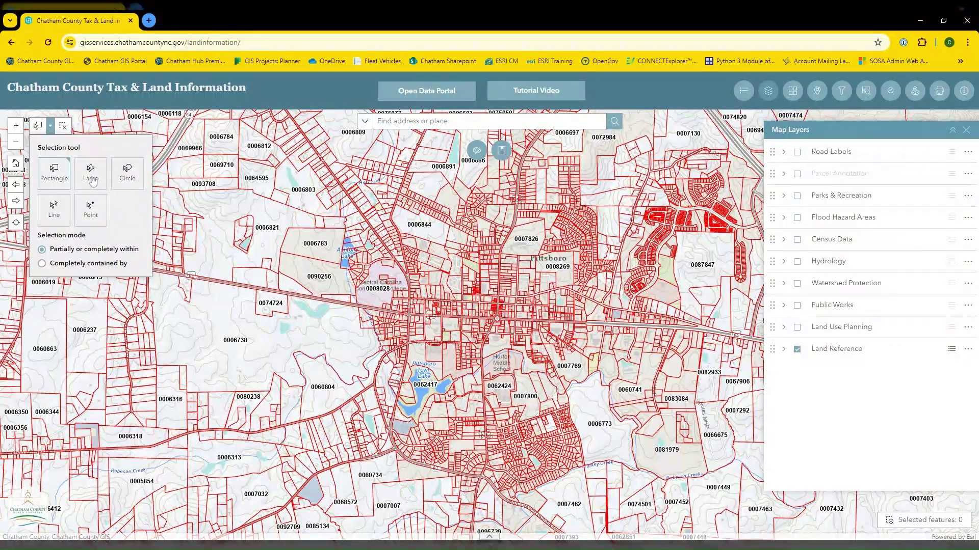
click(91, 181)
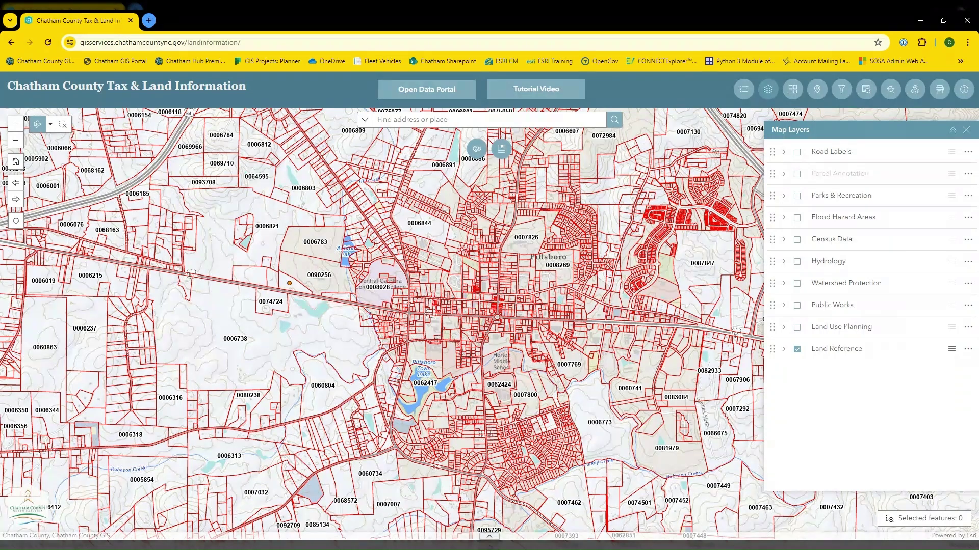
mouse_move(288, 282)
mouse_down()
mouse_move(268, 247)
mouse_move(283, 218)
mouse_move(349, 217)
mouse_move(366, 259)
mouse_move(350, 285)
mouse_move(318, 288)
mouse_up()
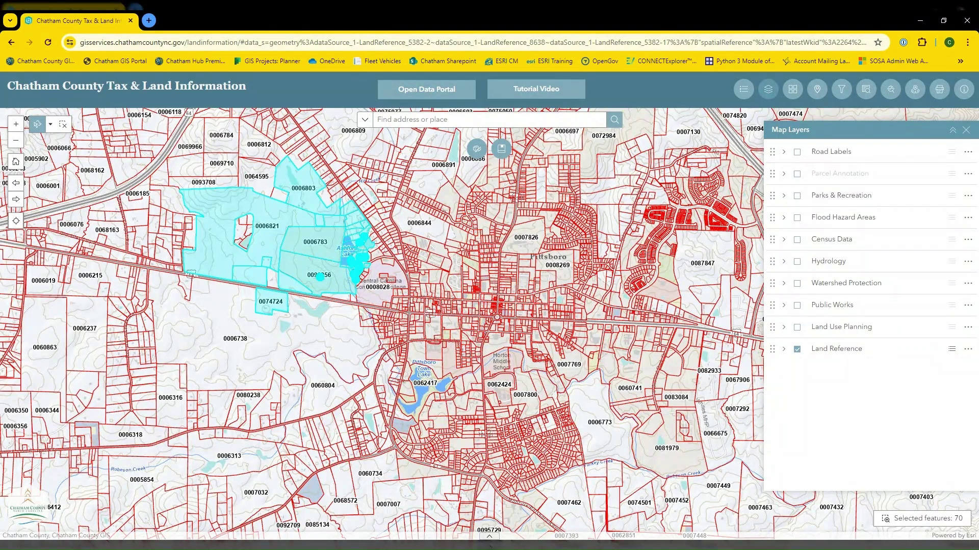
click(63, 129)
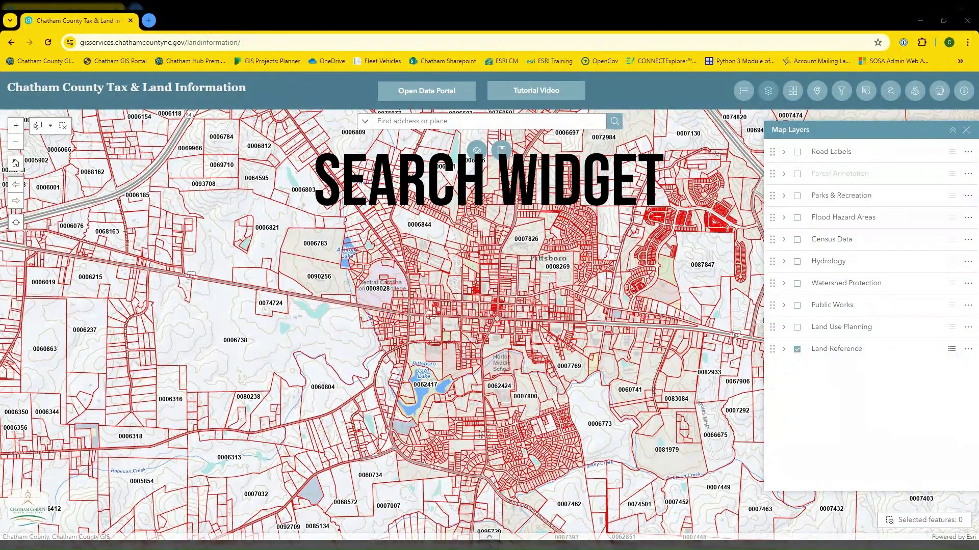
Step: Limit the search sources to Parcel Number only, then bring up the Draw panel
click(365, 123)
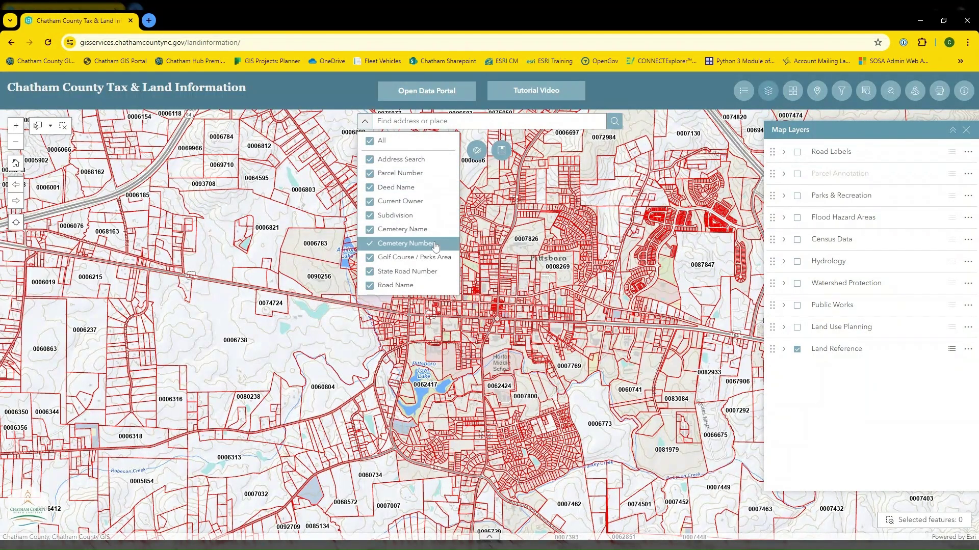
click(372, 143)
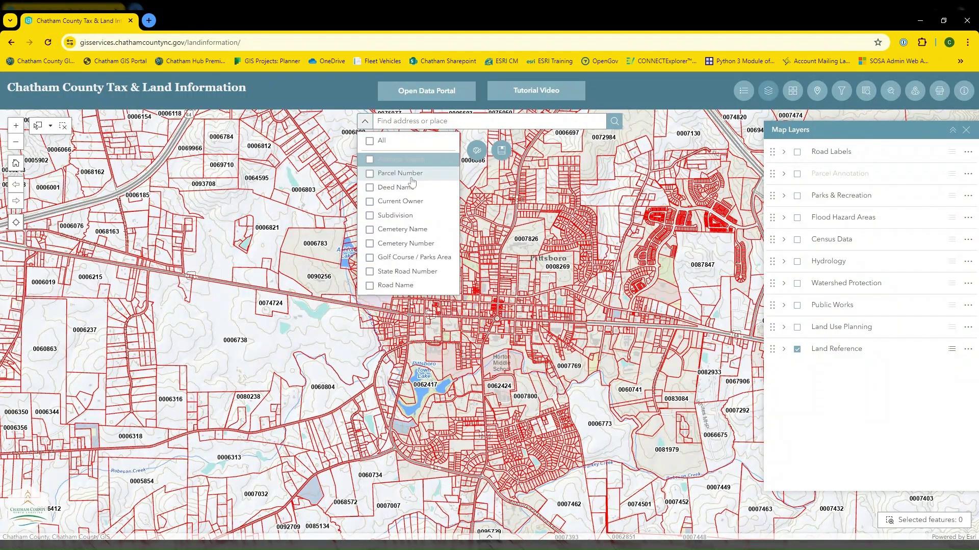
click(370, 174)
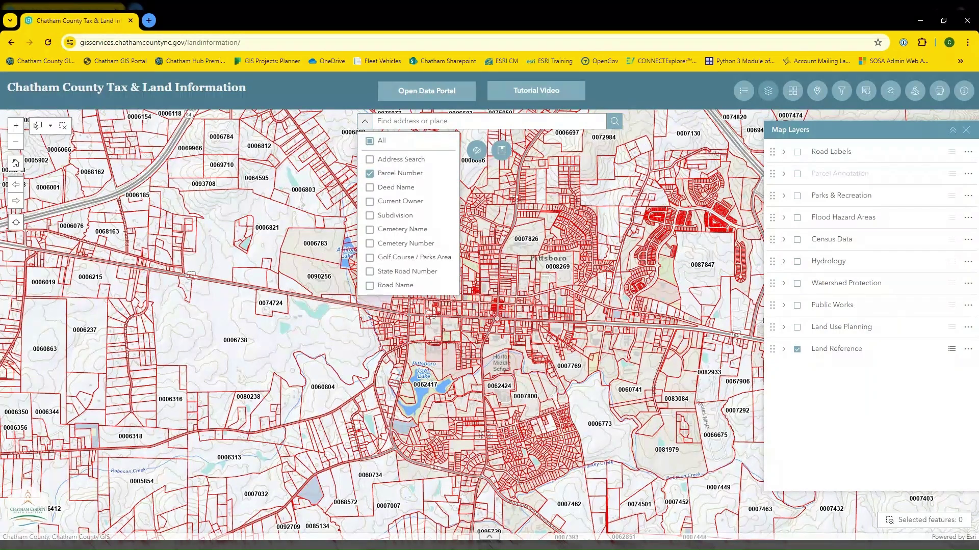
click(365, 122)
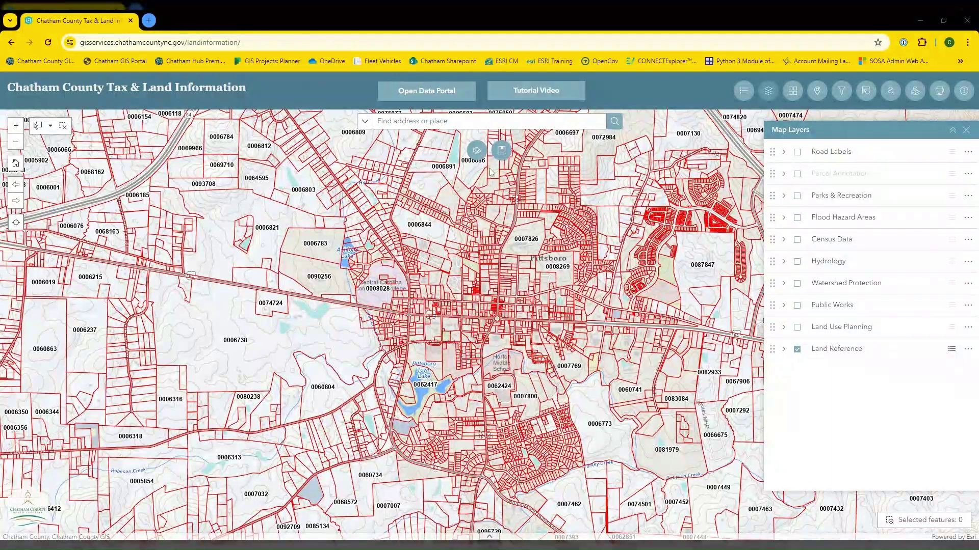
click(477, 152)
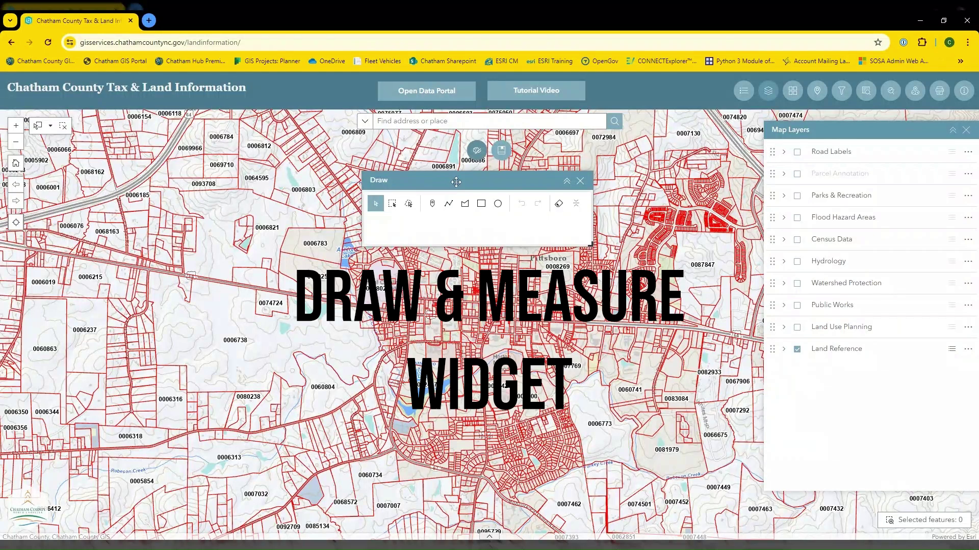
Step: Set Draw to Polyline with length measurement shown in Miles
click(448, 204)
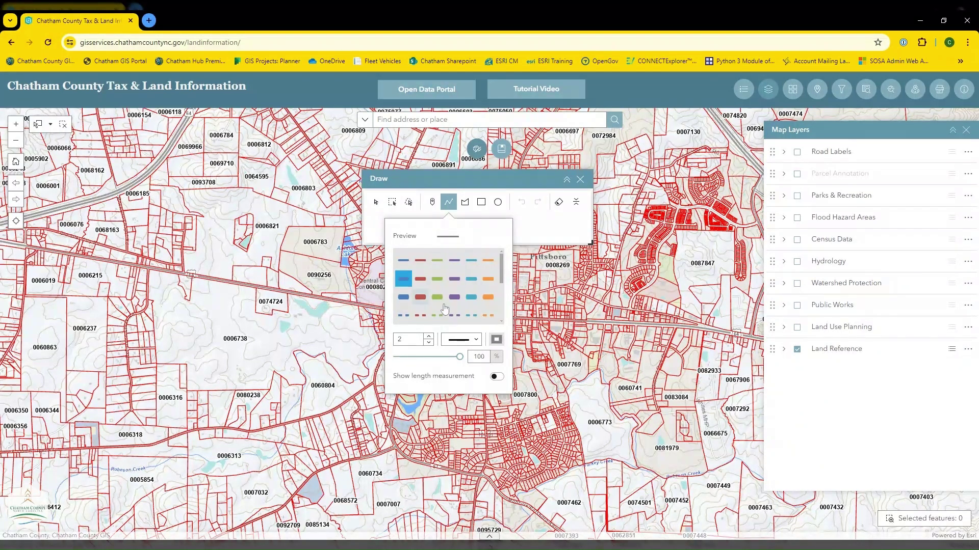
click(495, 378)
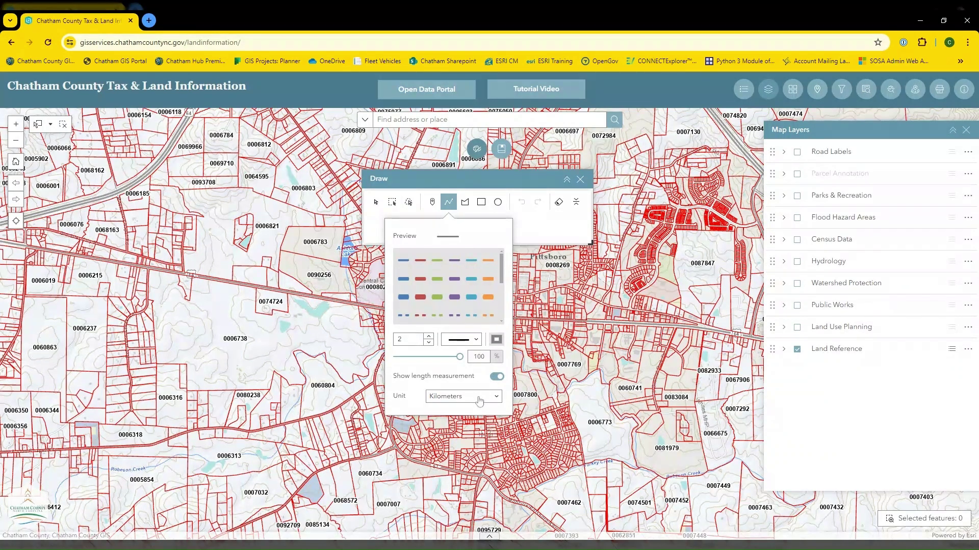
click(479, 397)
click(452, 442)
Step: Draw a 1.393-mile line along the highway west of Pittsboro, then clear it and close Draw
click(150, 268)
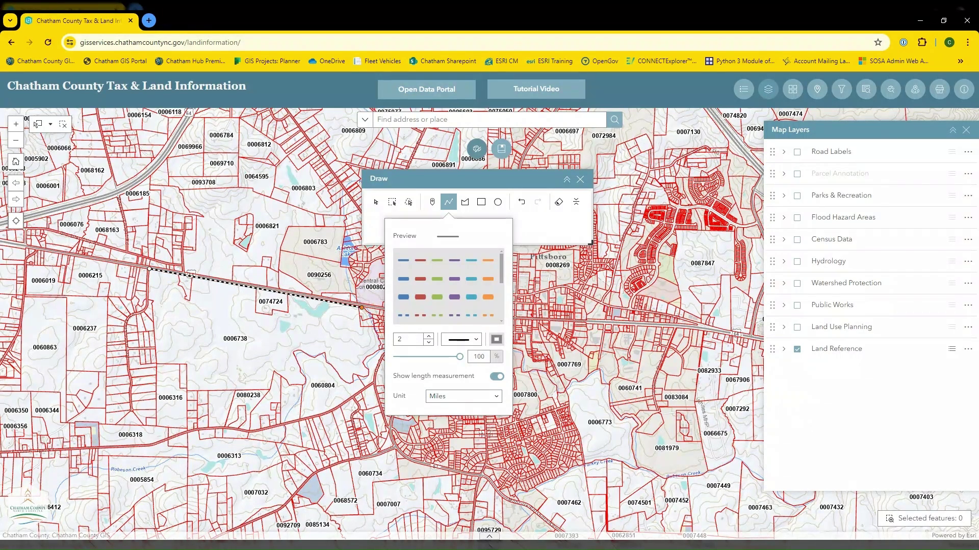
double_click(372, 306)
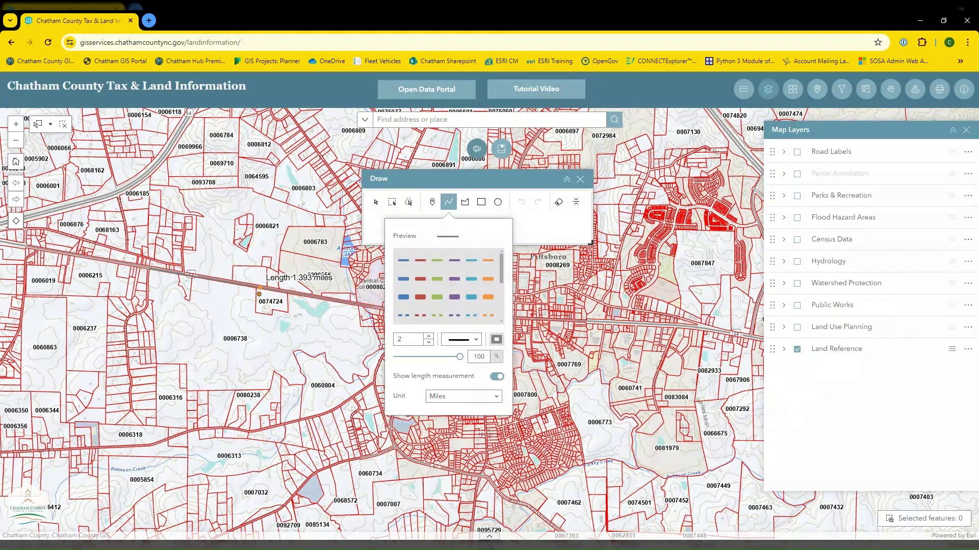
click(559, 205)
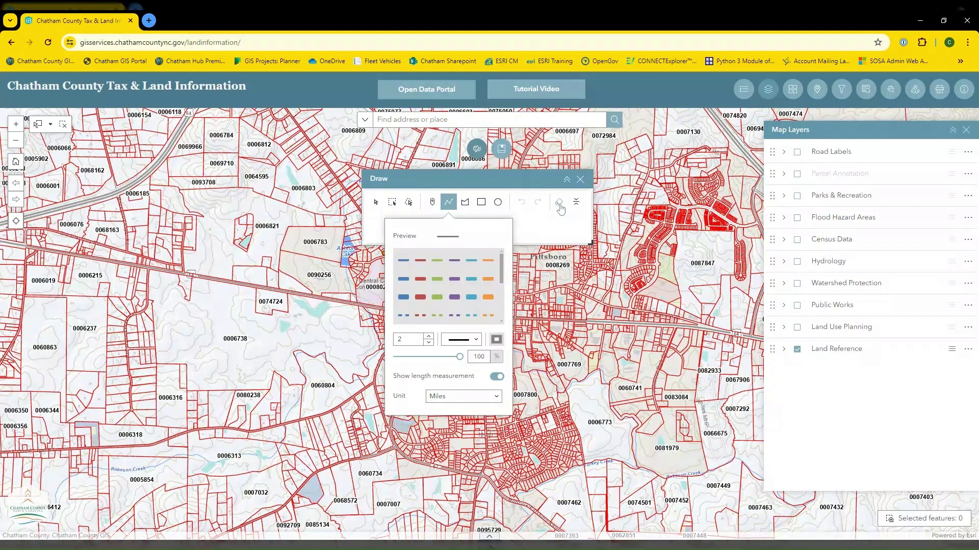
click(579, 179)
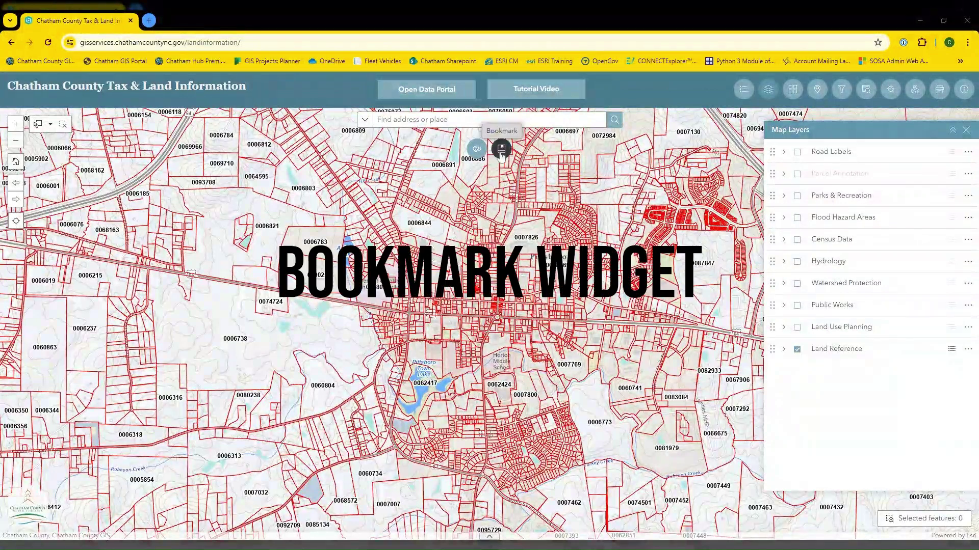
click(502, 153)
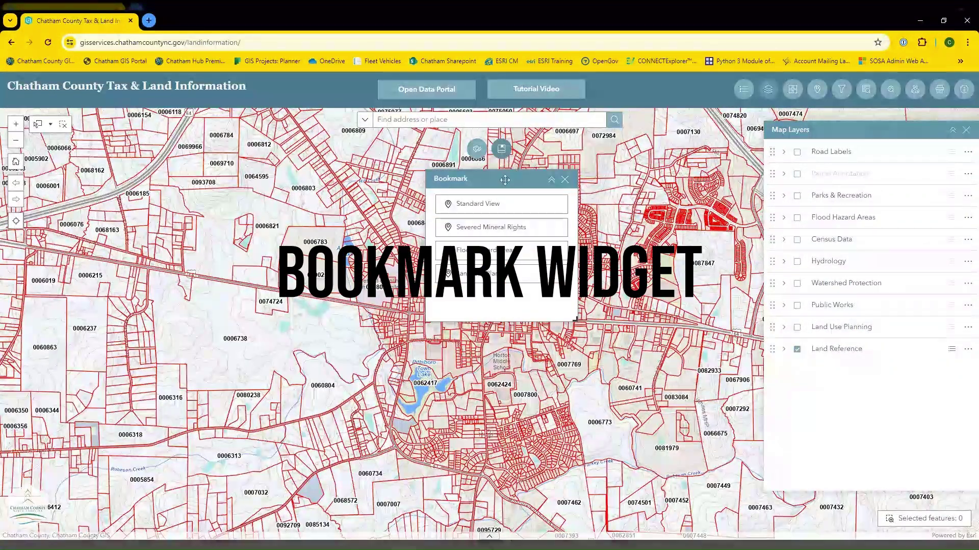
click(541, 233)
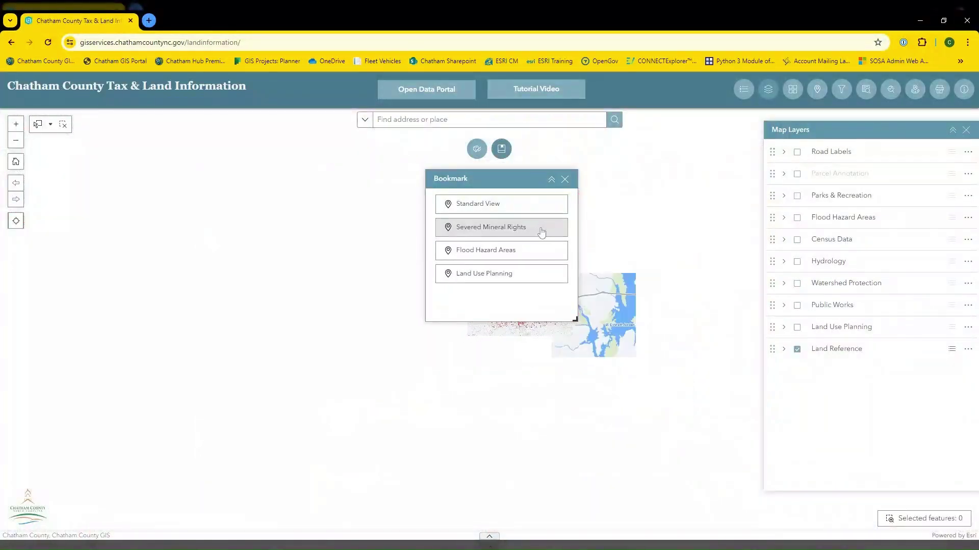
click(567, 181)
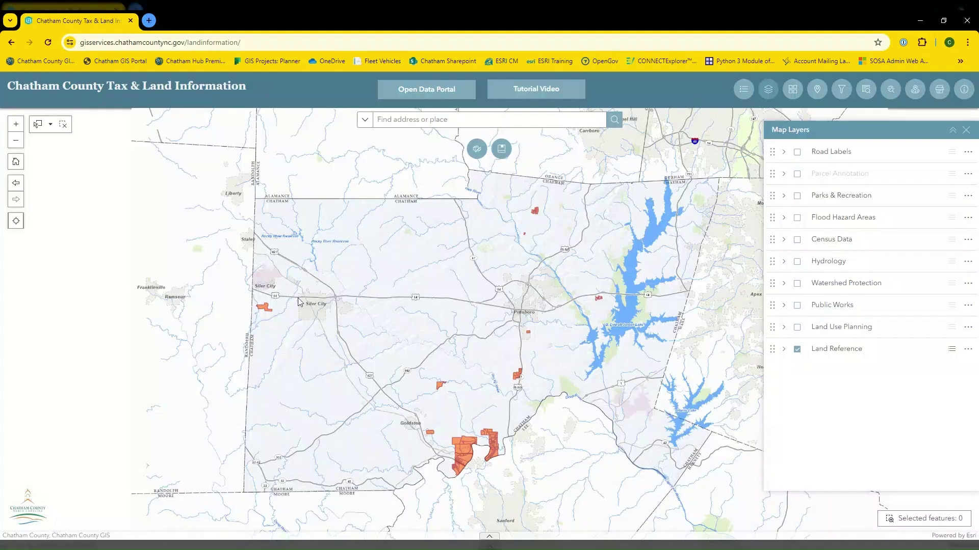
click(266, 311)
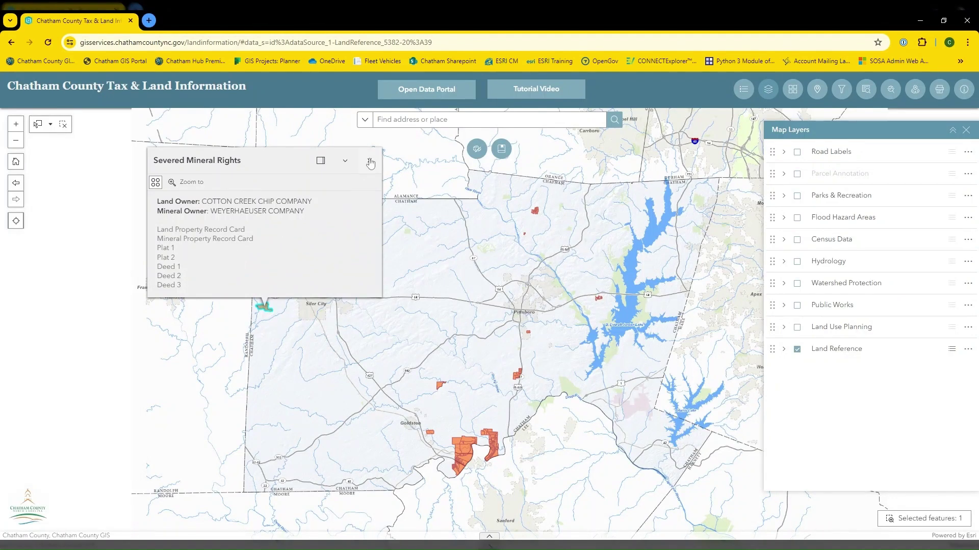
click(370, 162)
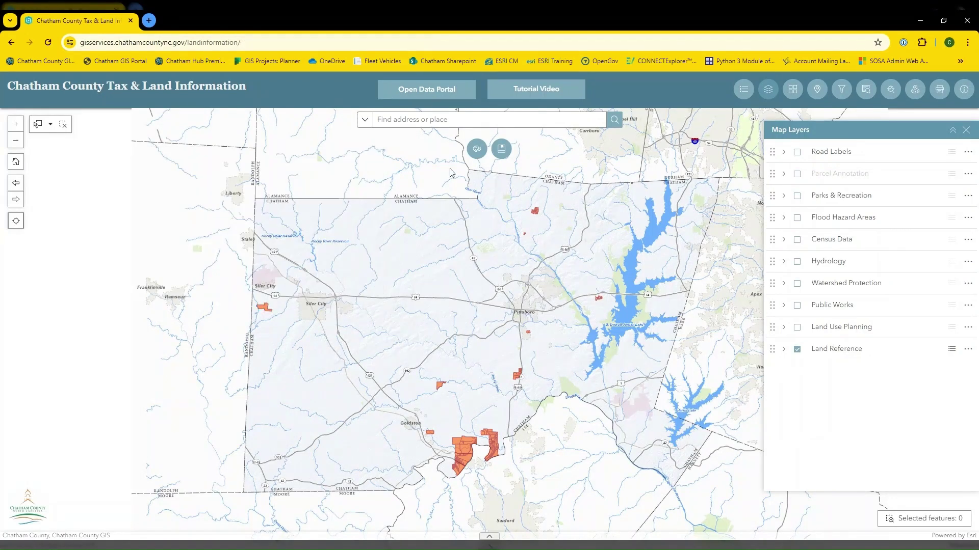
click(502, 150)
click(520, 208)
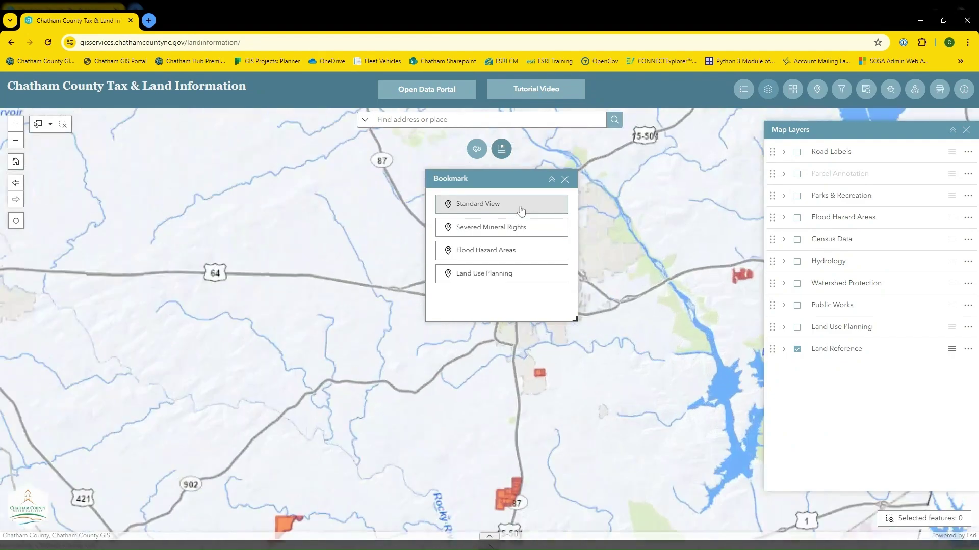
click(565, 179)
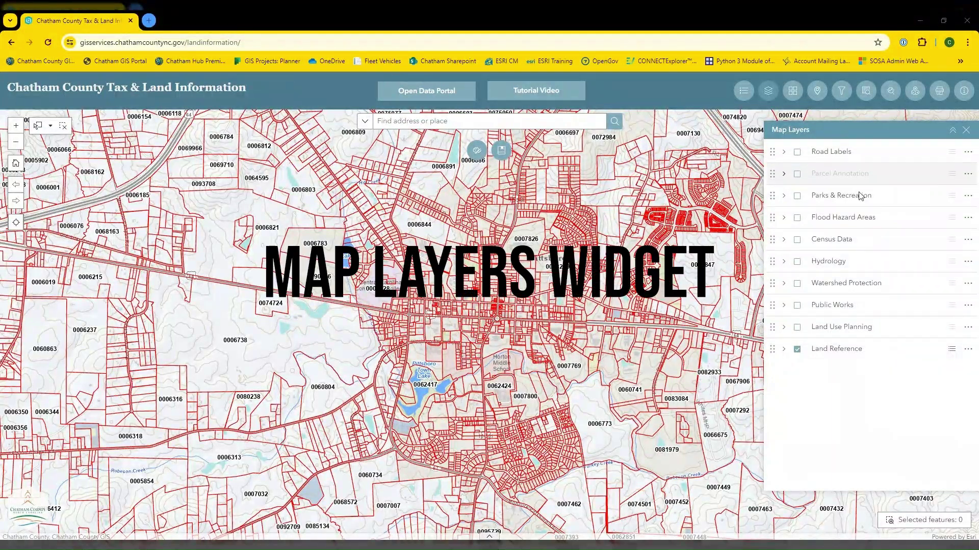
Step: Expand and reorder the Flood Hazard Areas layer group, turn it off, and show the Legend
click(797, 219)
click(797, 221)
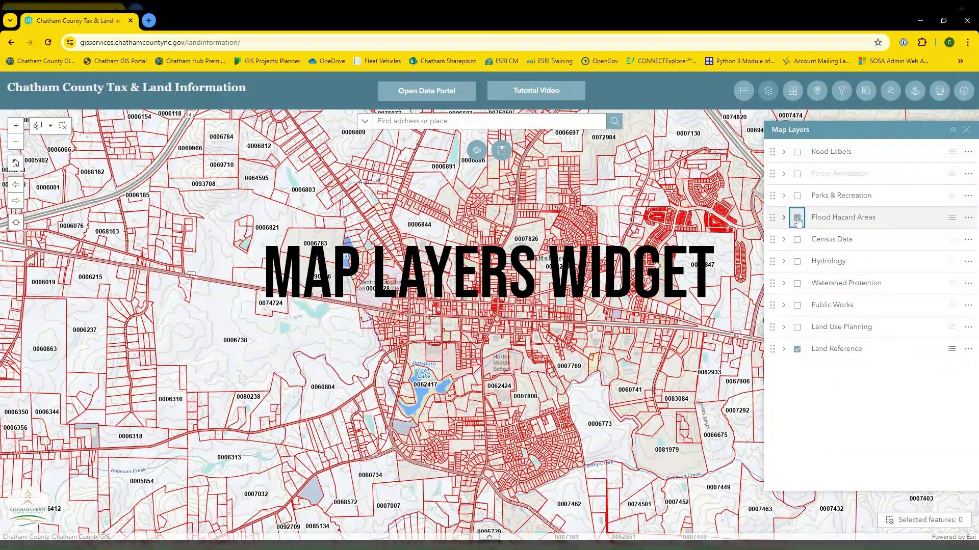
click(783, 218)
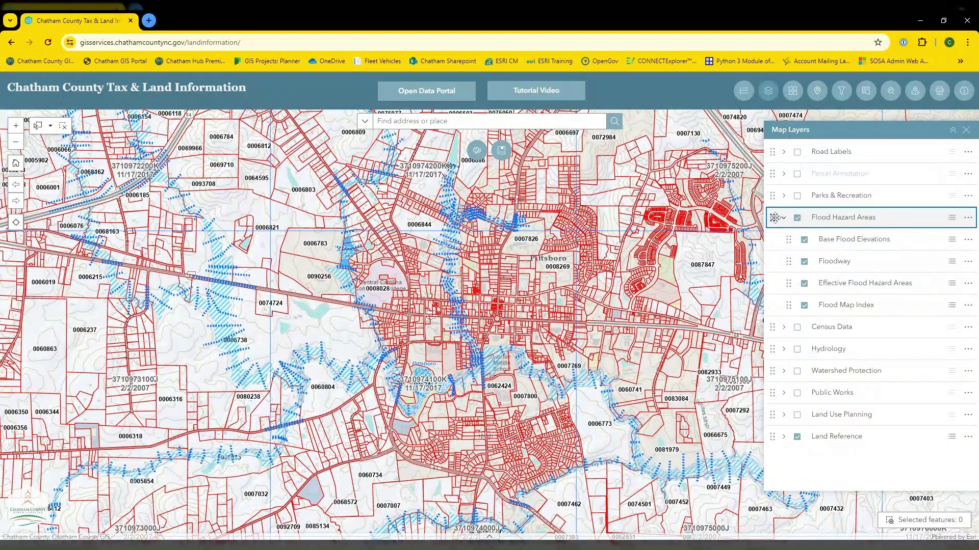
drag(772, 218, 773, 448)
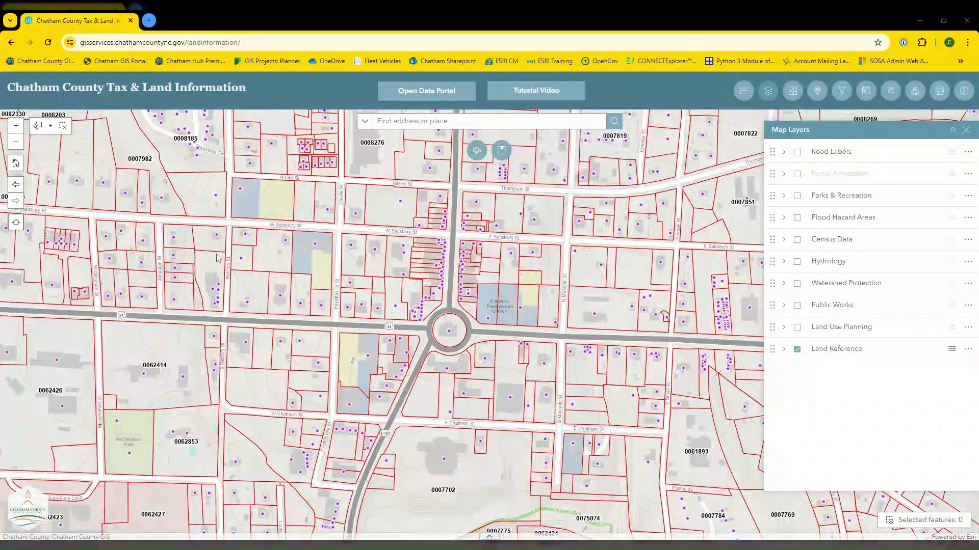
click(743, 94)
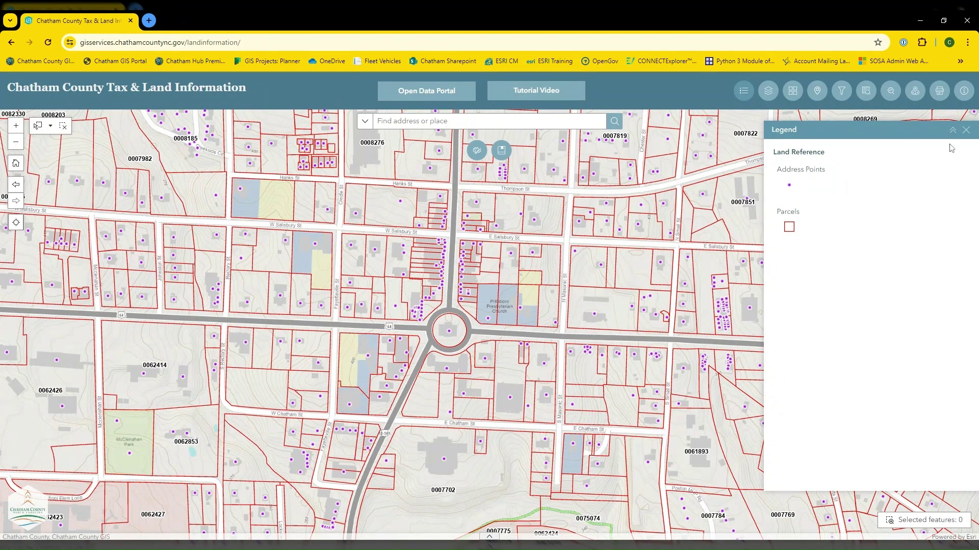
Step: Close the Legend and preview the Light Gray, General Purpose and 2023 Aerial Imagery basemaps
click(971, 130)
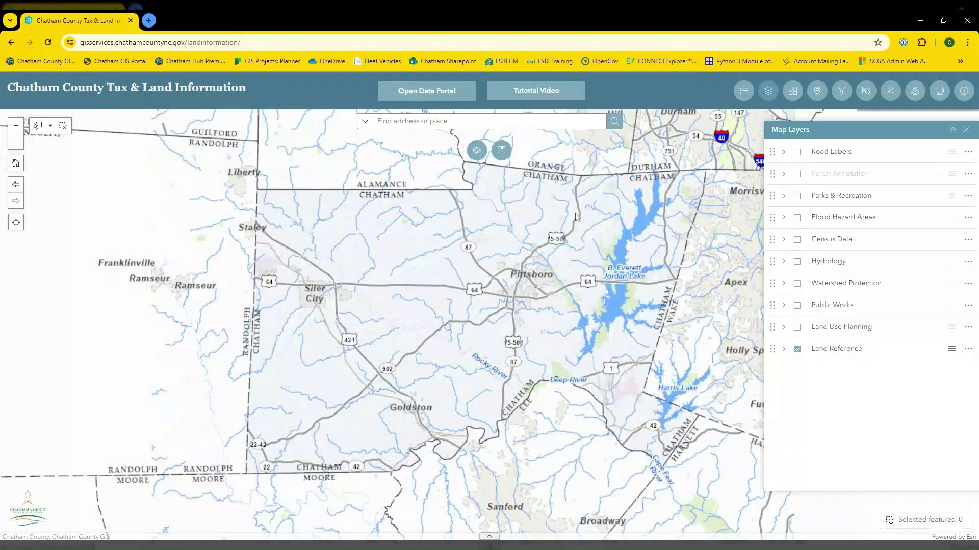
click(793, 92)
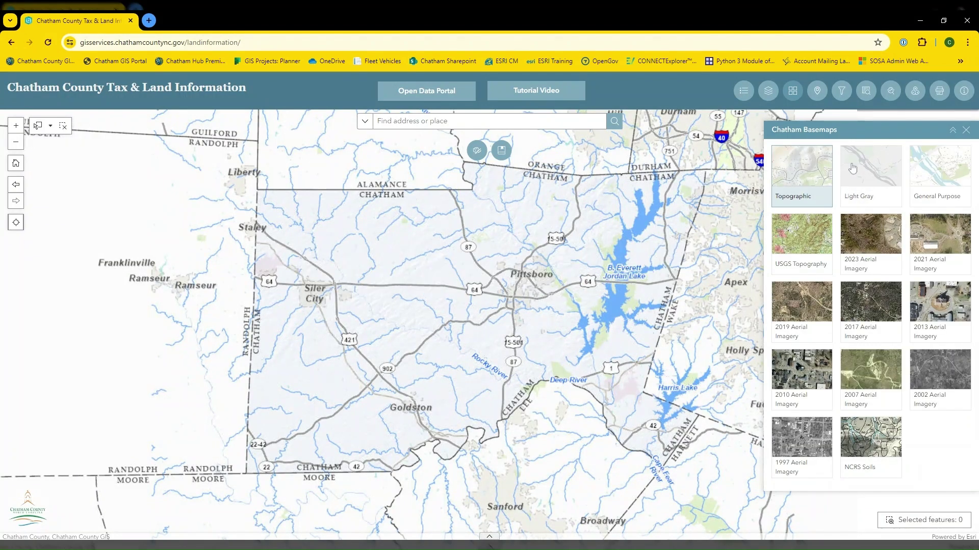
click(874, 176)
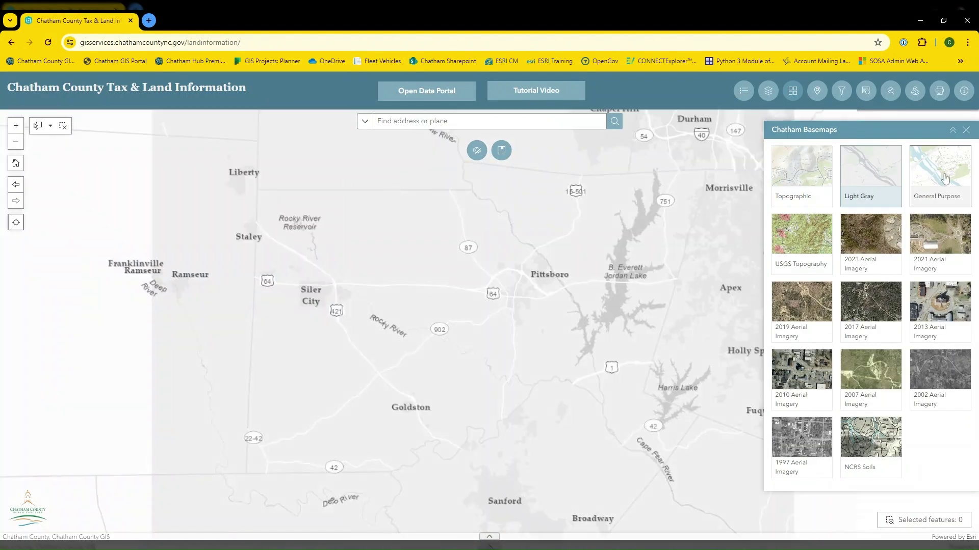
click(944, 178)
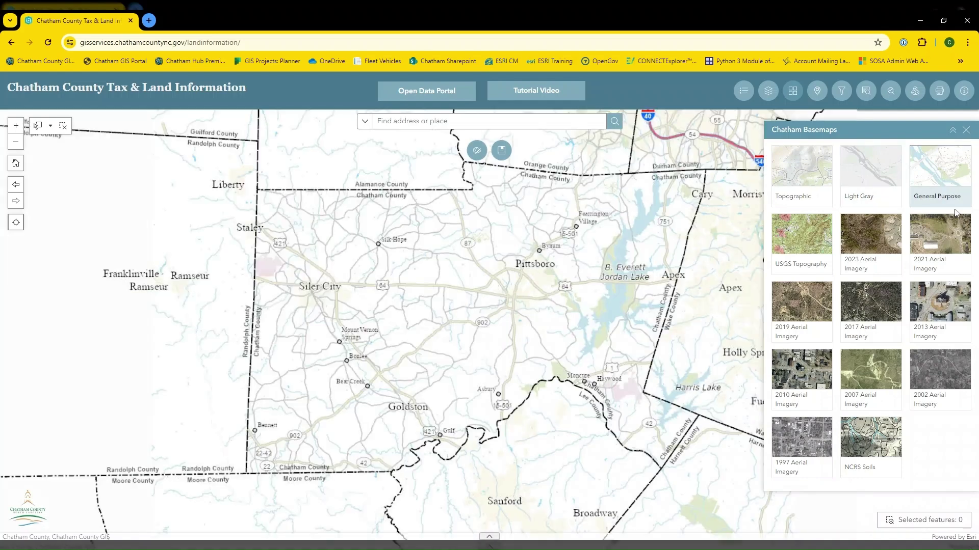
click(863, 250)
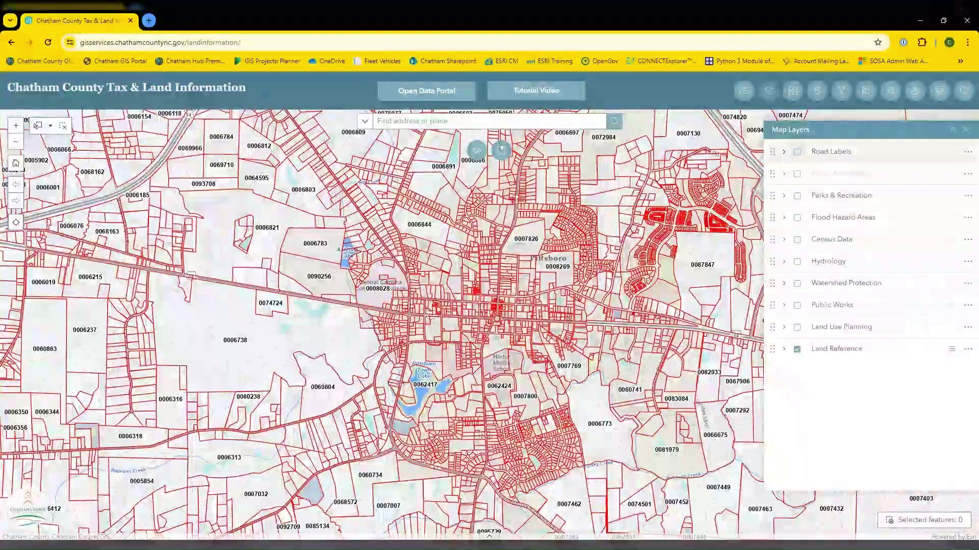
Step: Highlight parcels within a 0.1-mile buffer of a point placed near parcel 0006821
click(815, 102)
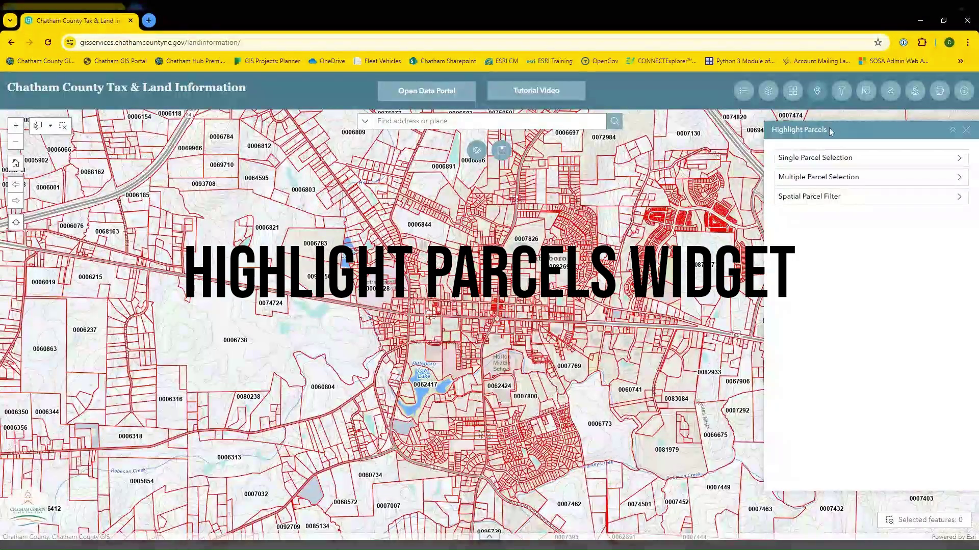
click(856, 159)
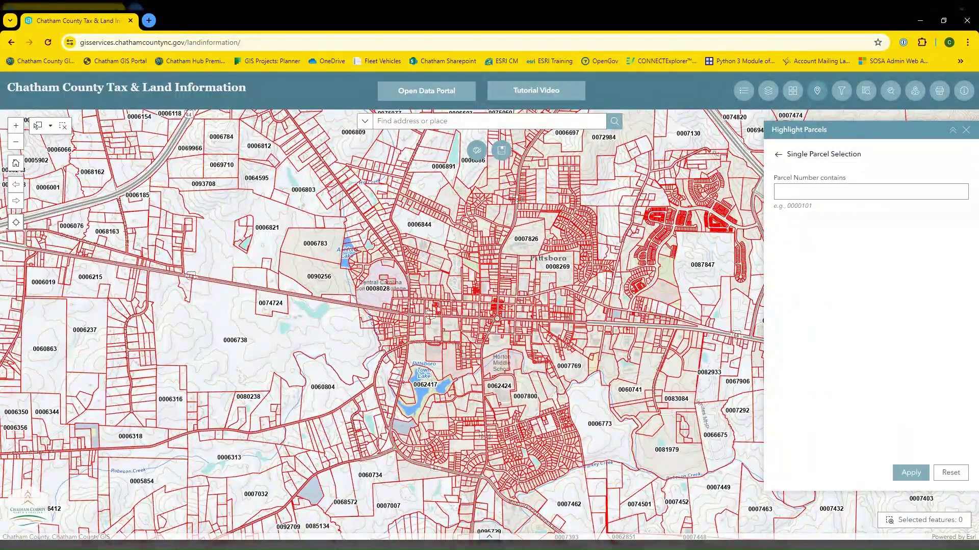
click(778, 154)
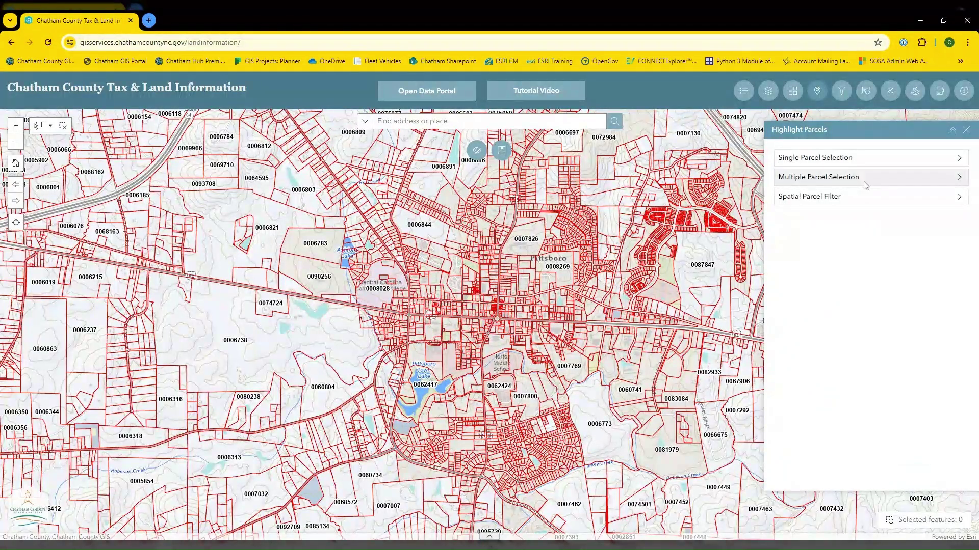
click(956, 199)
click(785, 210)
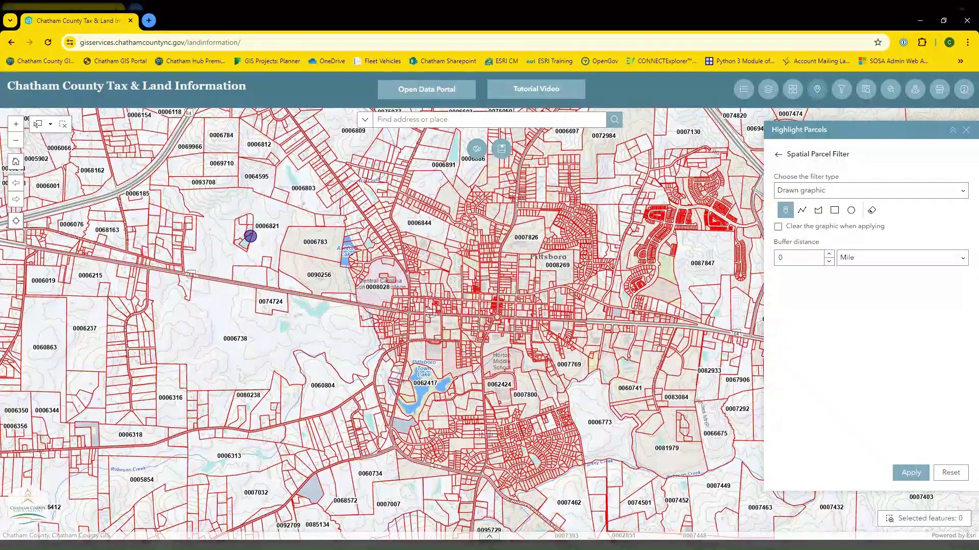
click(270, 235)
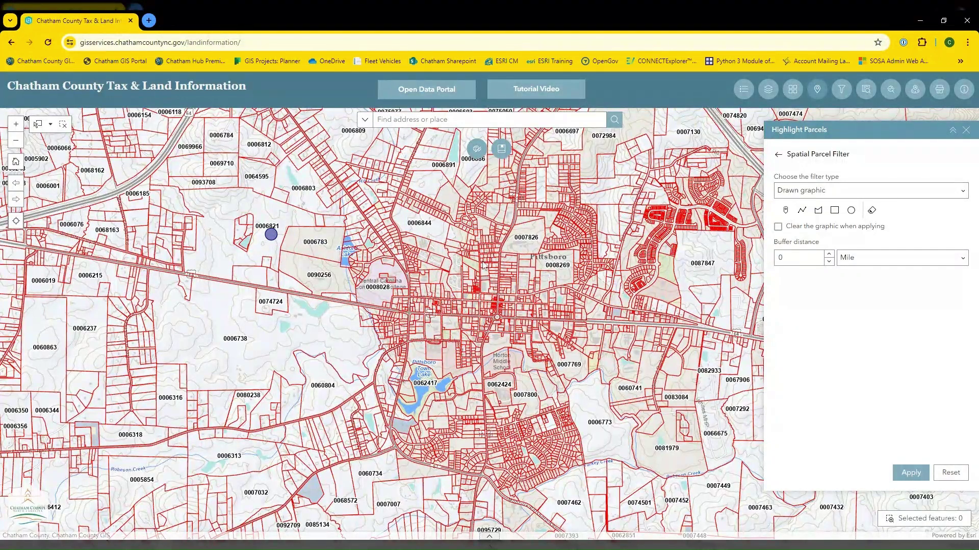
drag(785, 261, 771, 261)
click(911, 473)
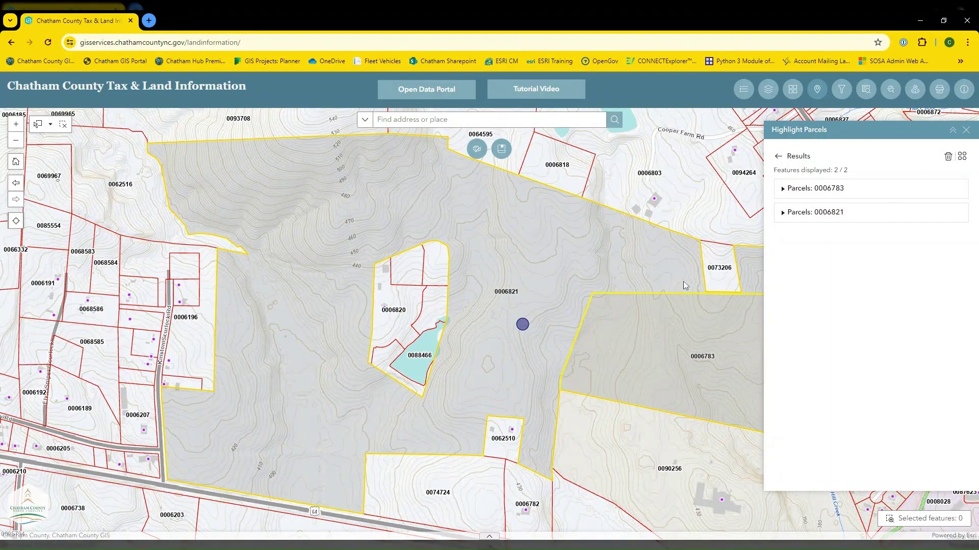
Step: Clear the highlighted parcels, reset the spatial filter, and go to Filter GIS Data
click(947, 157)
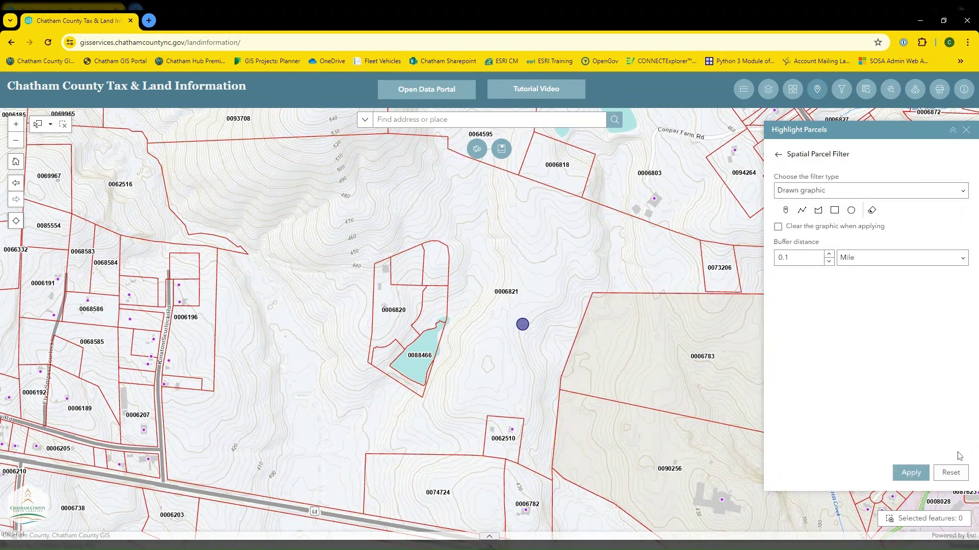
click(950, 473)
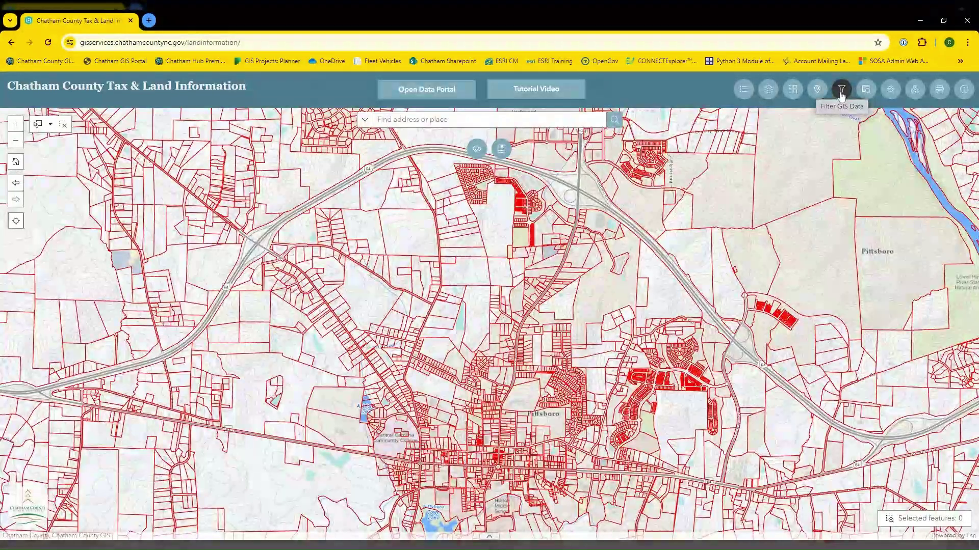
click(842, 90)
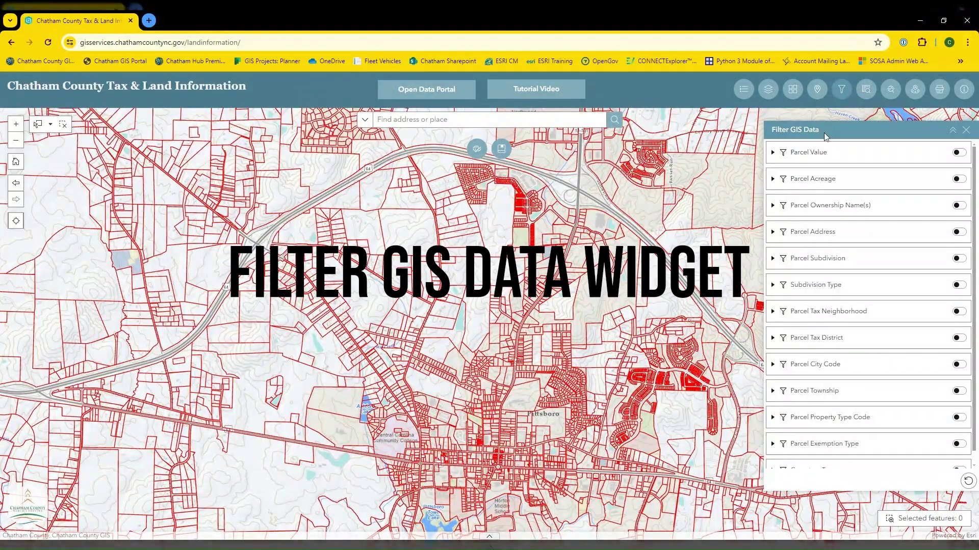
Step: Enter a Parcel Value range of 100000 to 500000 and switch that filter on
click(774, 153)
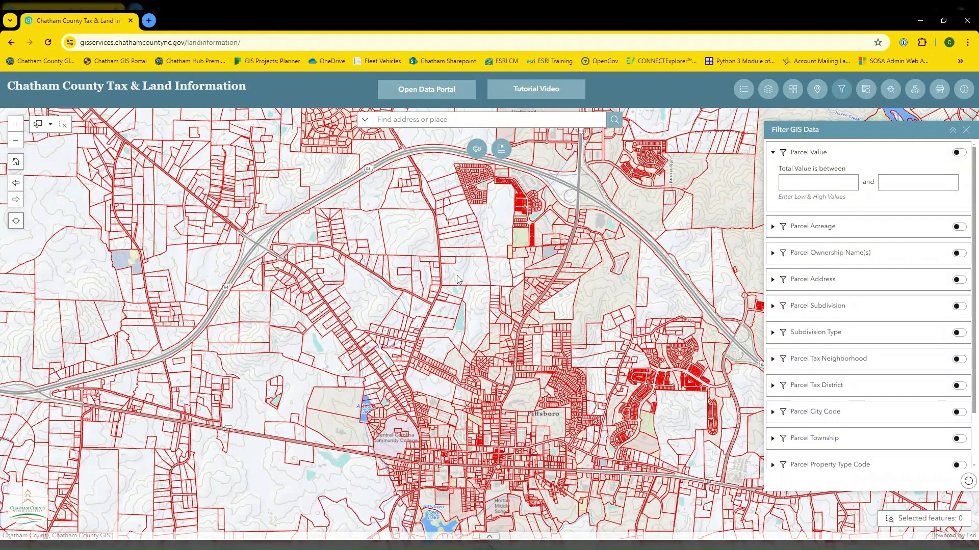
click(817, 181)
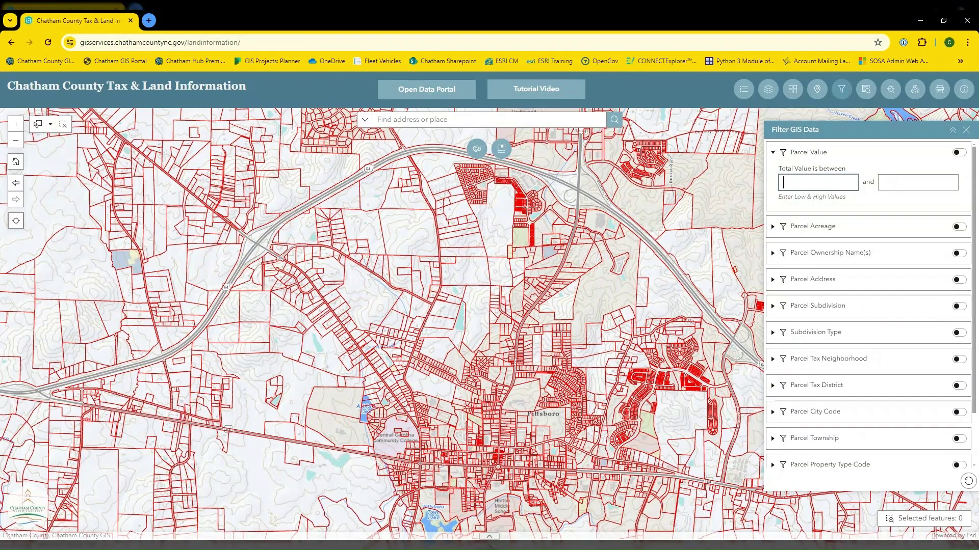
text(100000)
click(917, 183)
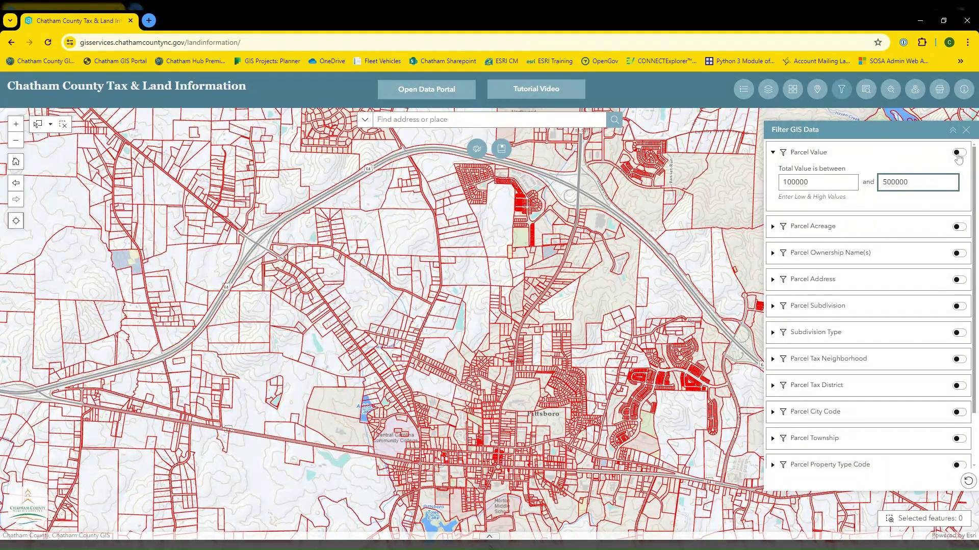
click(956, 154)
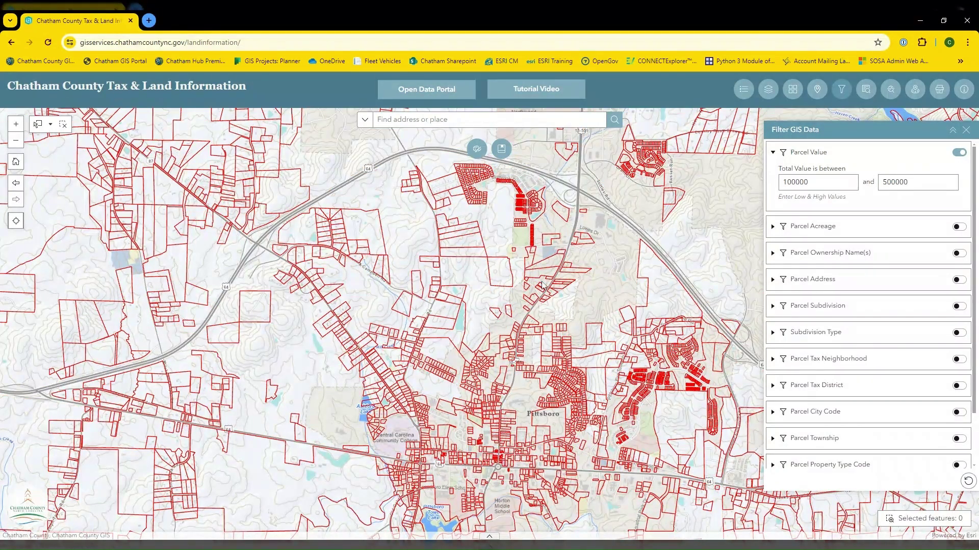
Step: Turn on a Parcel Subdivision filter for 15-501 NORTH, then Reset all data filters
click(772, 308)
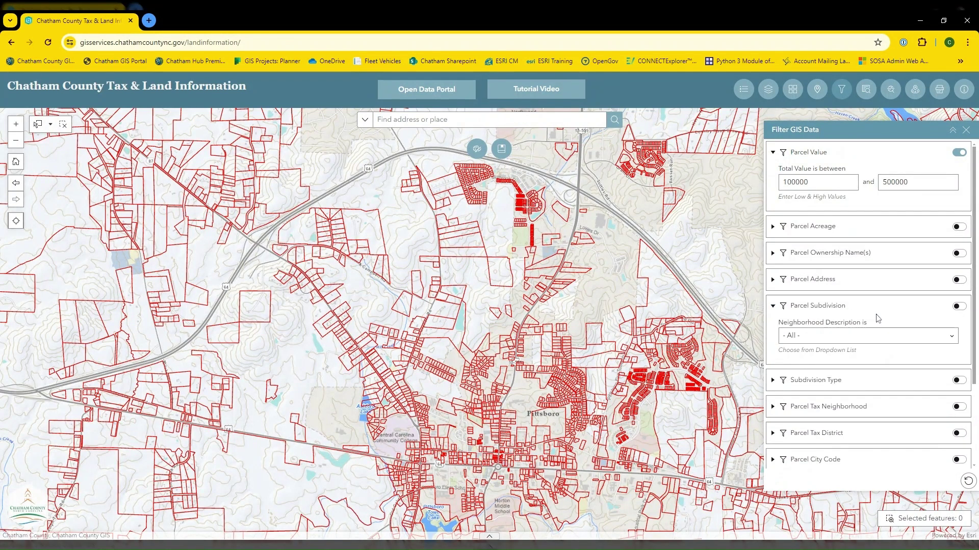
click(951, 339)
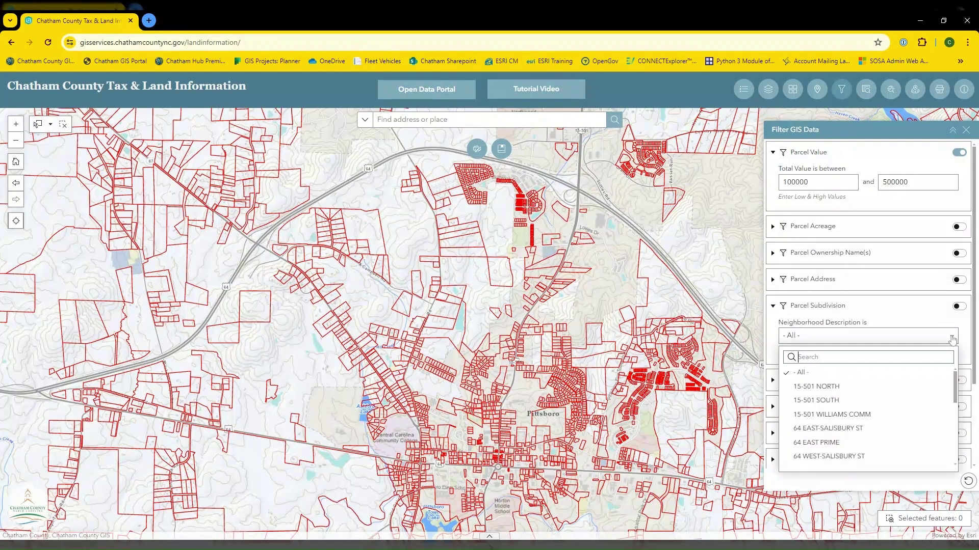
click(839, 390)
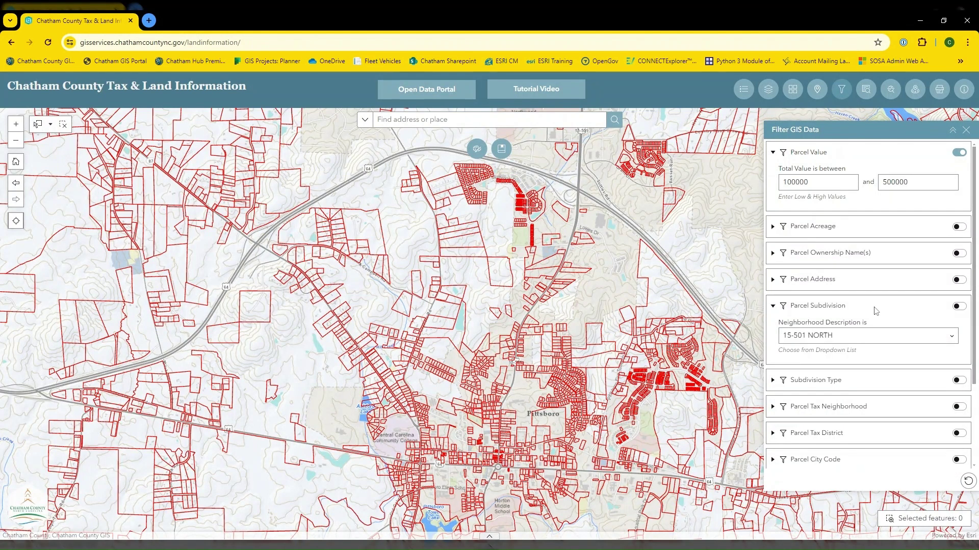
click(957, 308)
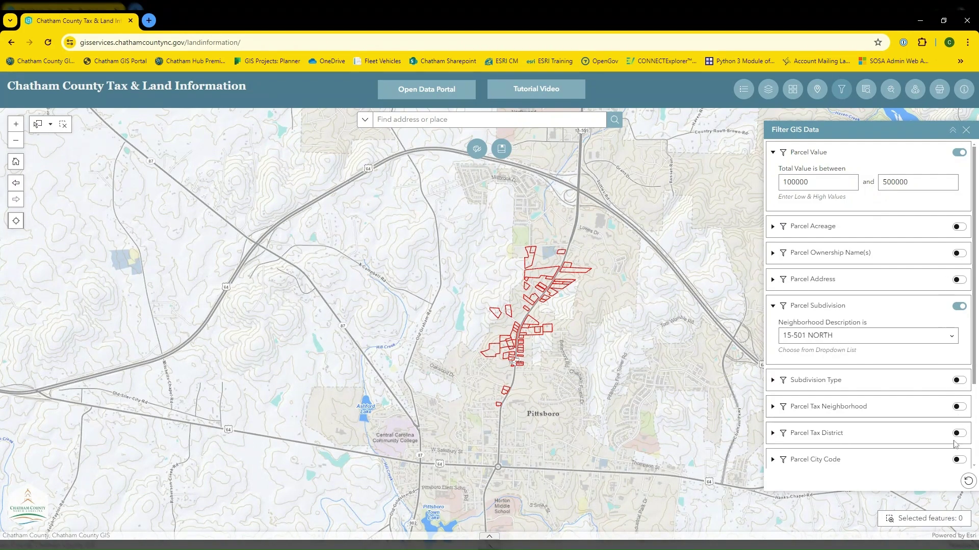
click(968, 482)
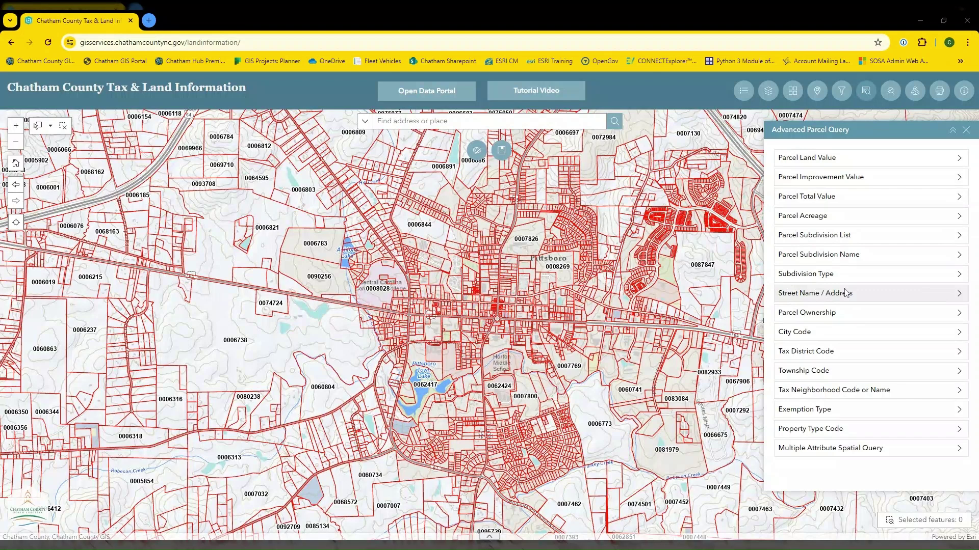
Step: Query parcels by City Code Bear Creek and apply it
click(821, 337)
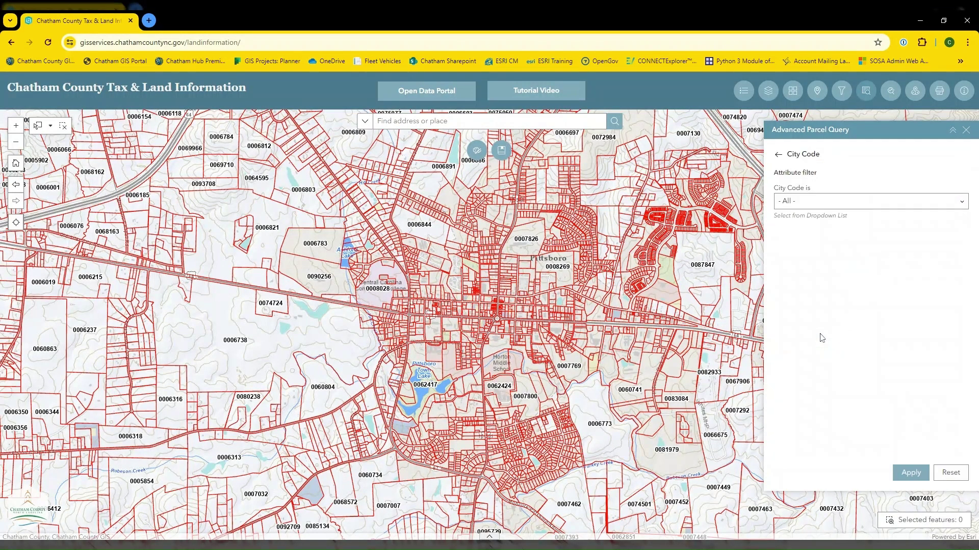
click(860, 208)
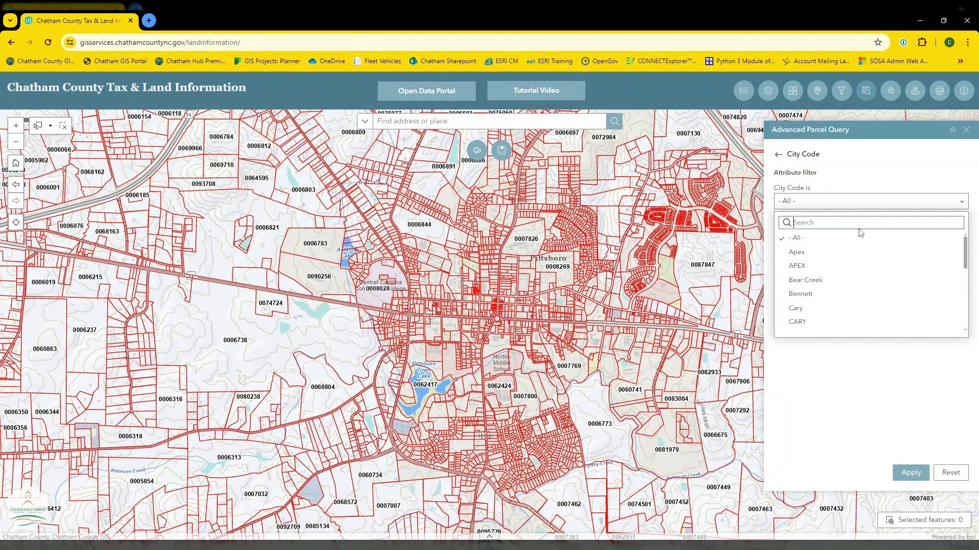
click(826, 284)
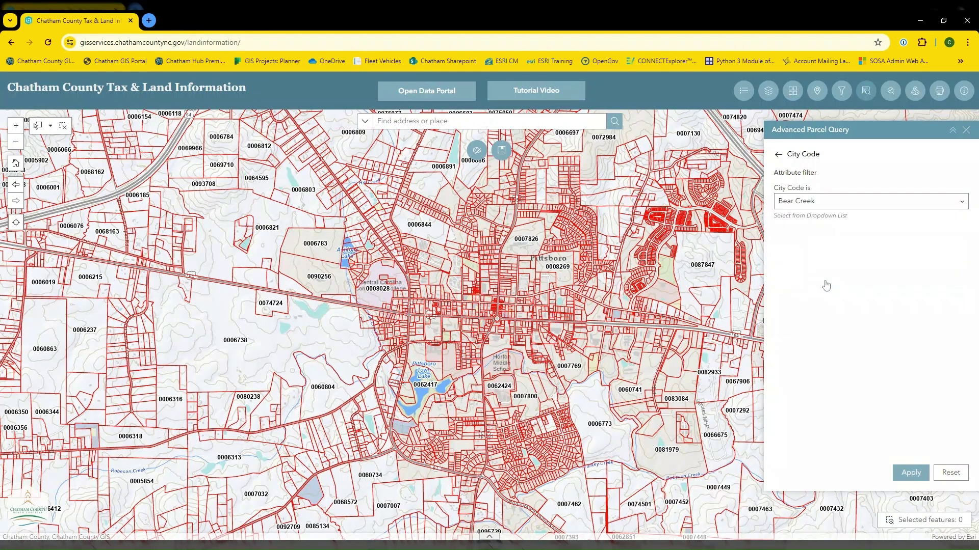
click(911, 472)
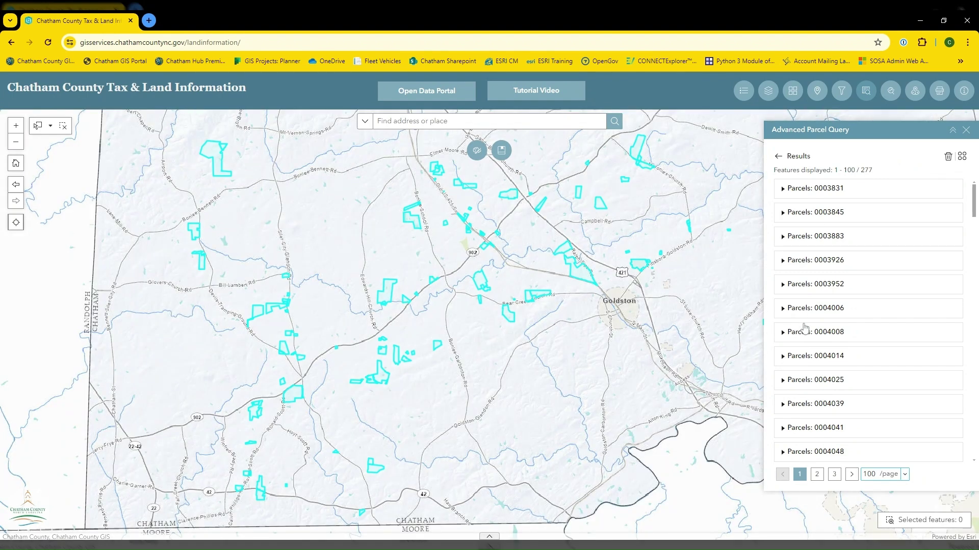
Step: Clear and reset the Bear Creek query, go back, and switch to the Parcel Buffer tool
click(947, 159)
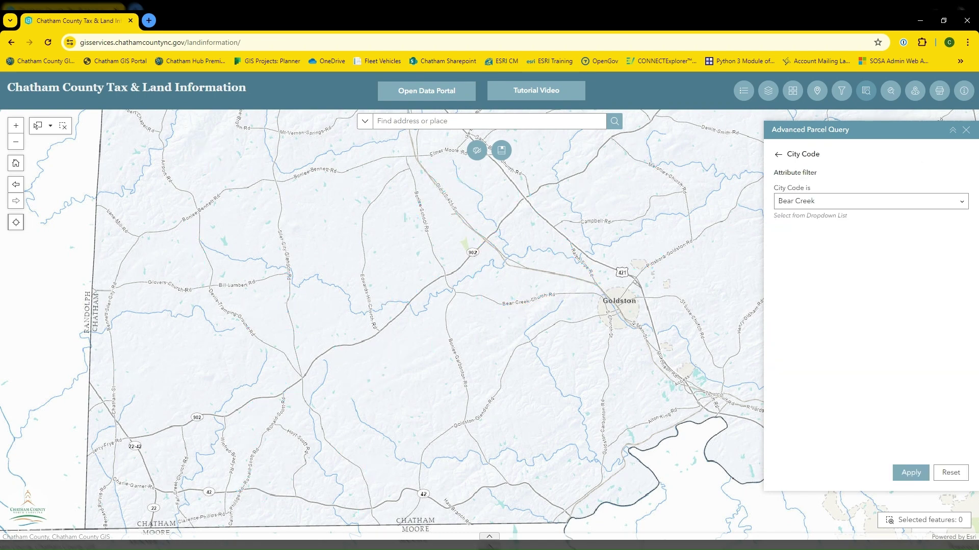
click(947, 477)
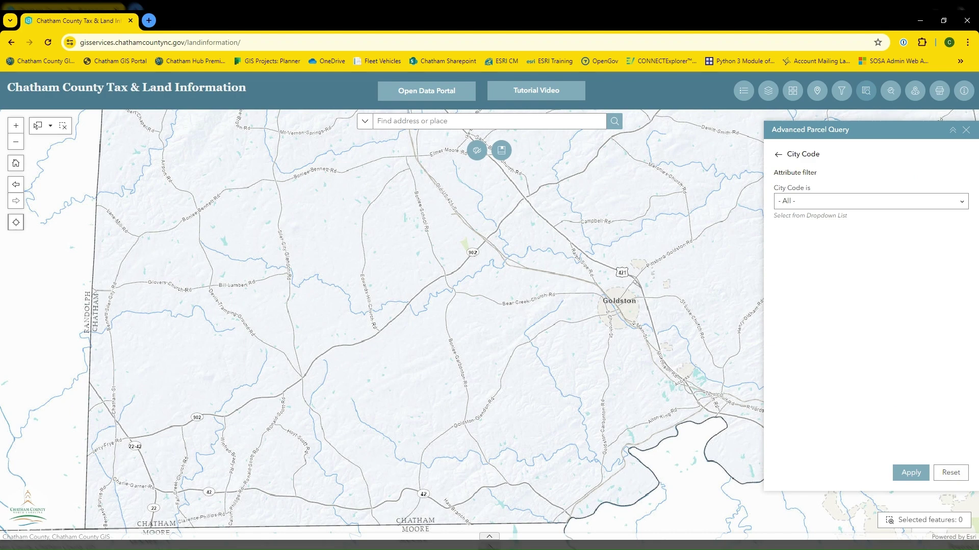
click(778, 155)
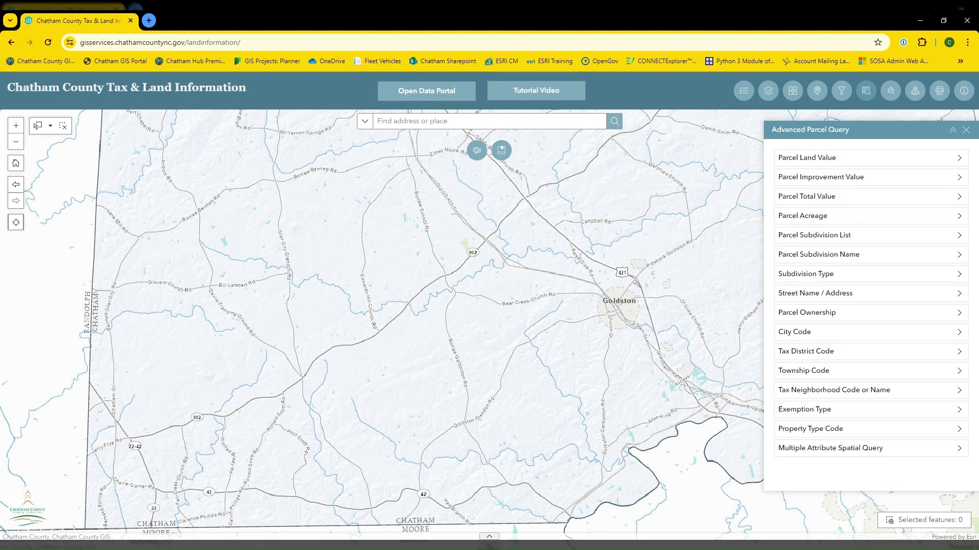
click(892, 91)
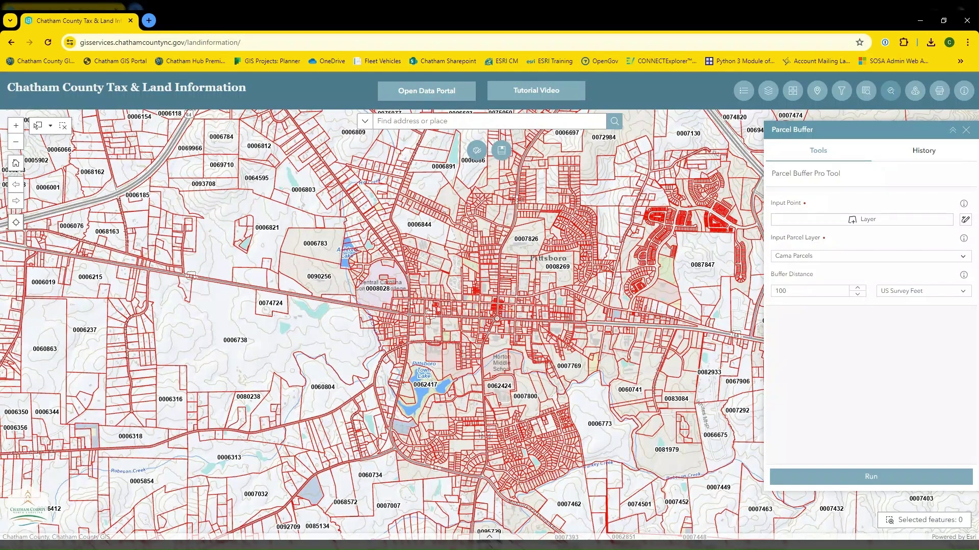
Step: Run a 500-foot parcel buffer around a point near parcel 0069710, then reload the page
click(965, 222)
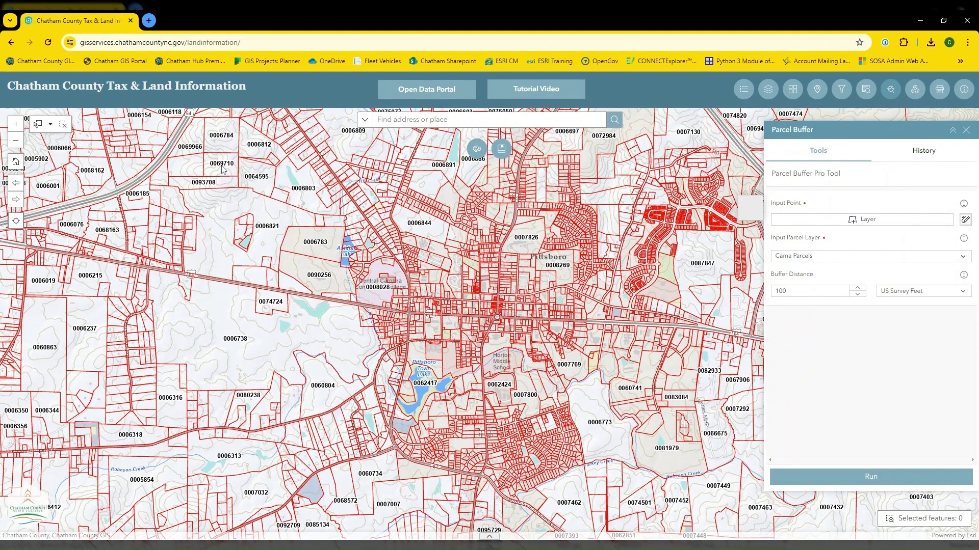
click(221, 164)
key(Tab)
text(5)
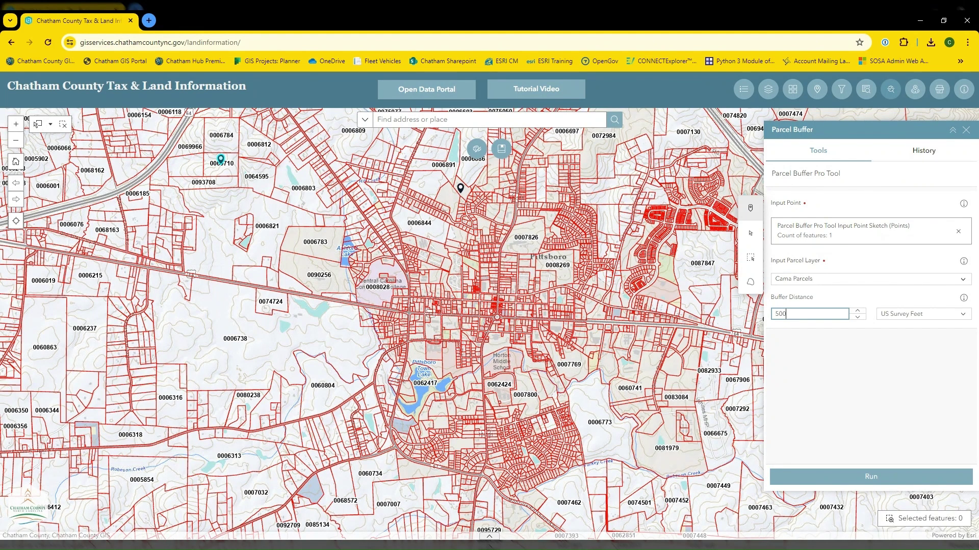
click(847, 477)
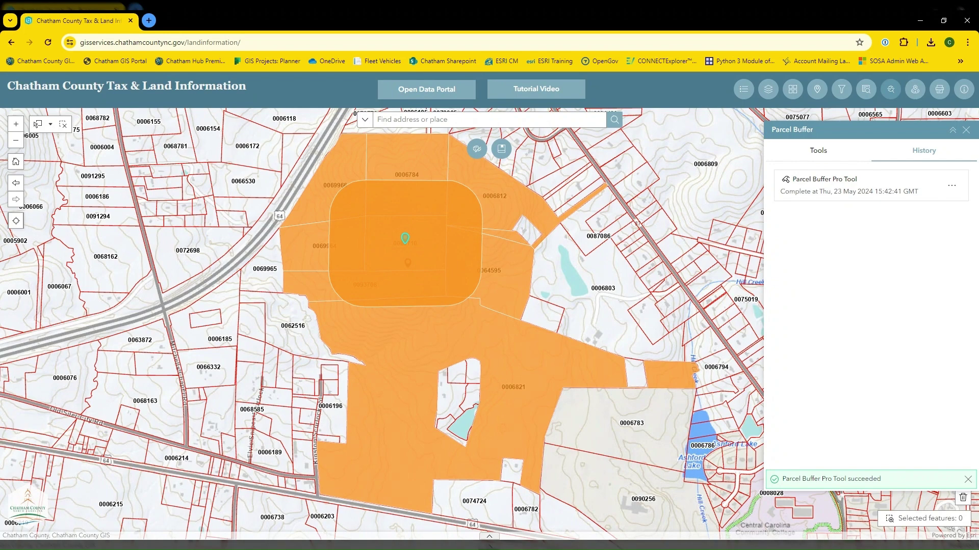
scroll(407, 263, down, 2)
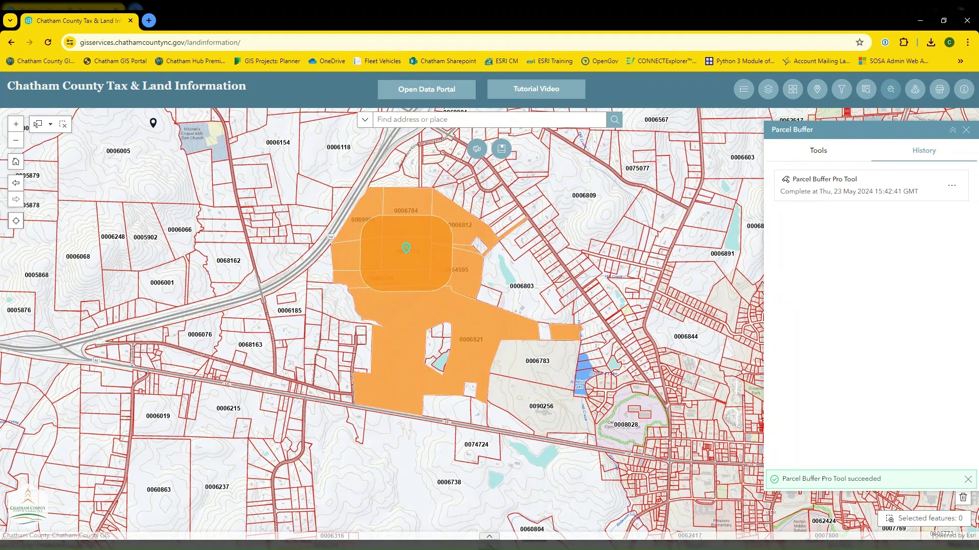
click(48, 43)
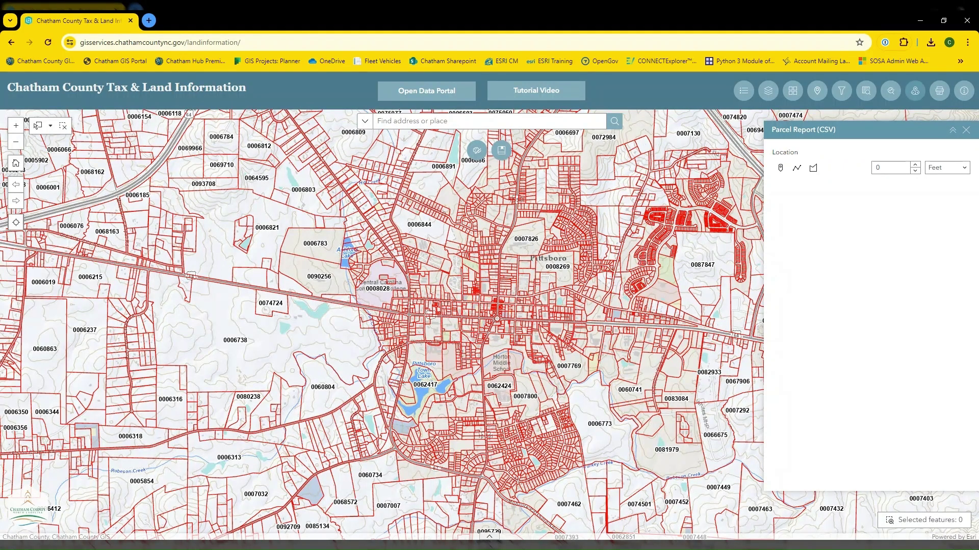
Step: Run a Parcel Report on a 1000 ft buffer around a point placed on the map
click(781, 171)
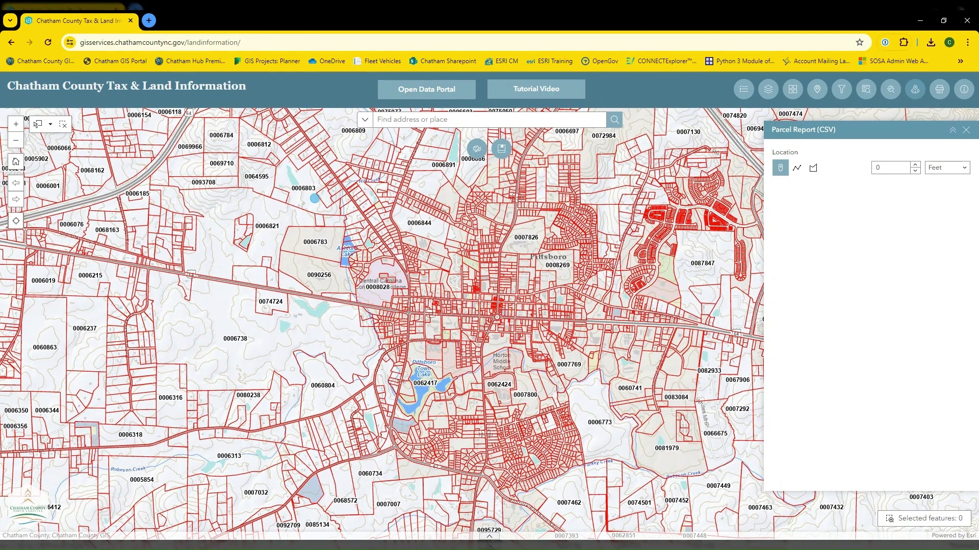
click(220, 231)
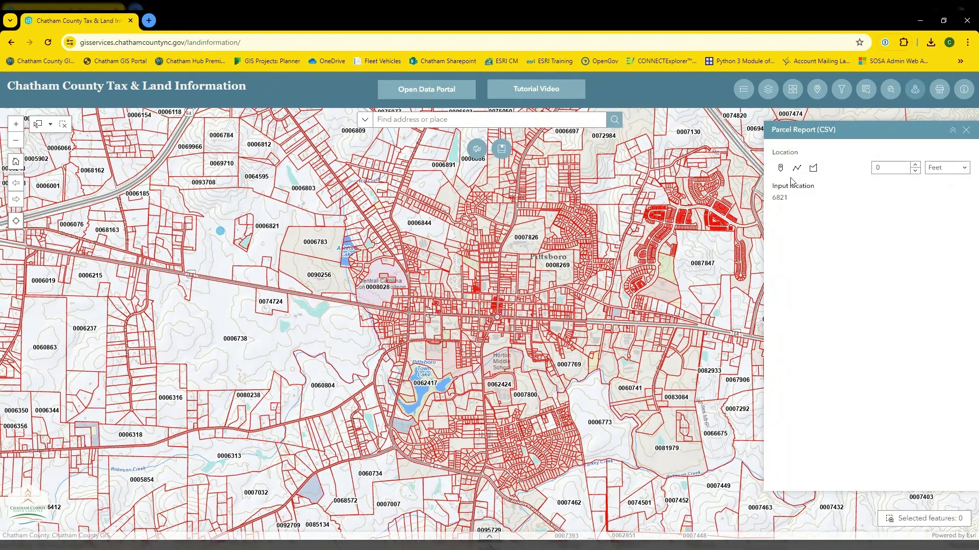
double_click(878, 168)
text(1000)
click(855, 254)
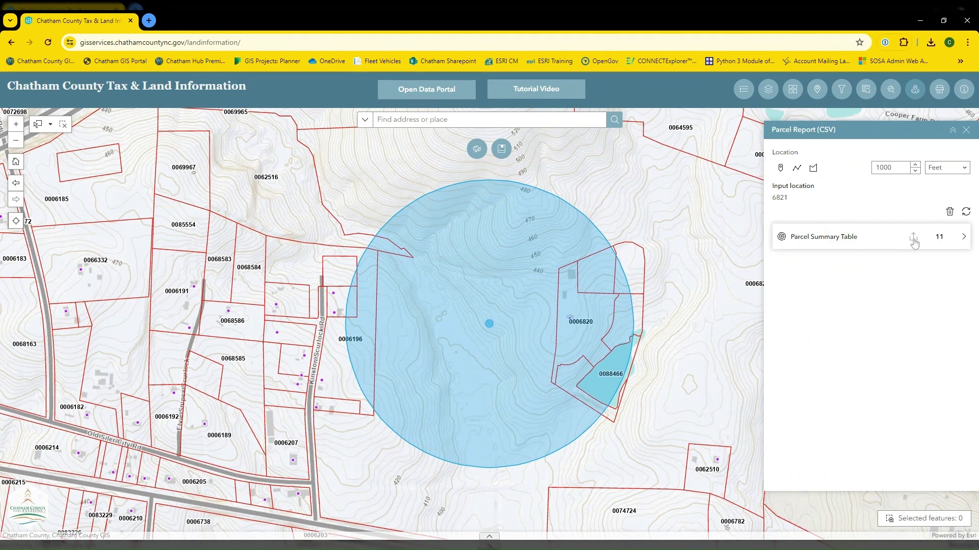
Step: Export the Parcel Summary Table as CSV and clear the buffer and report results
click(914, 240)
click(950, 214)
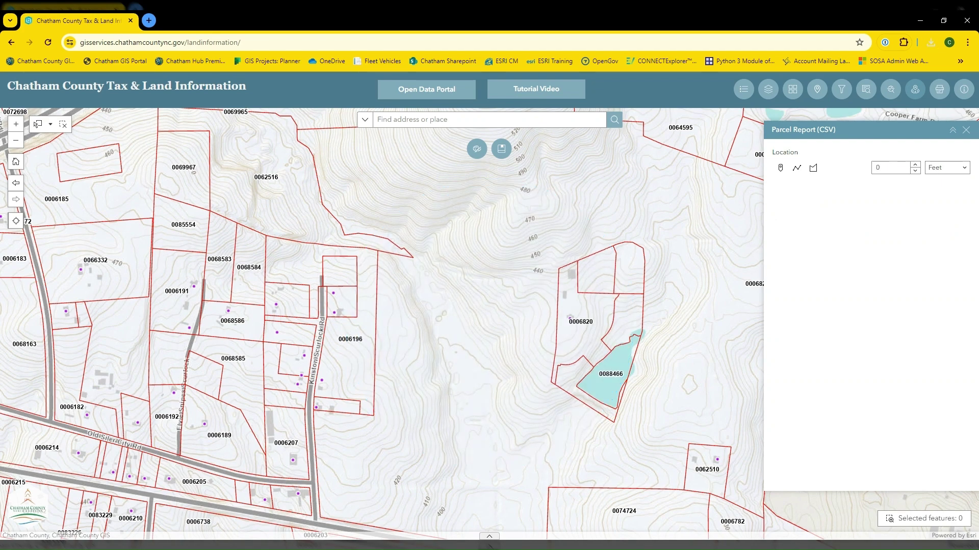
click(939, 89)
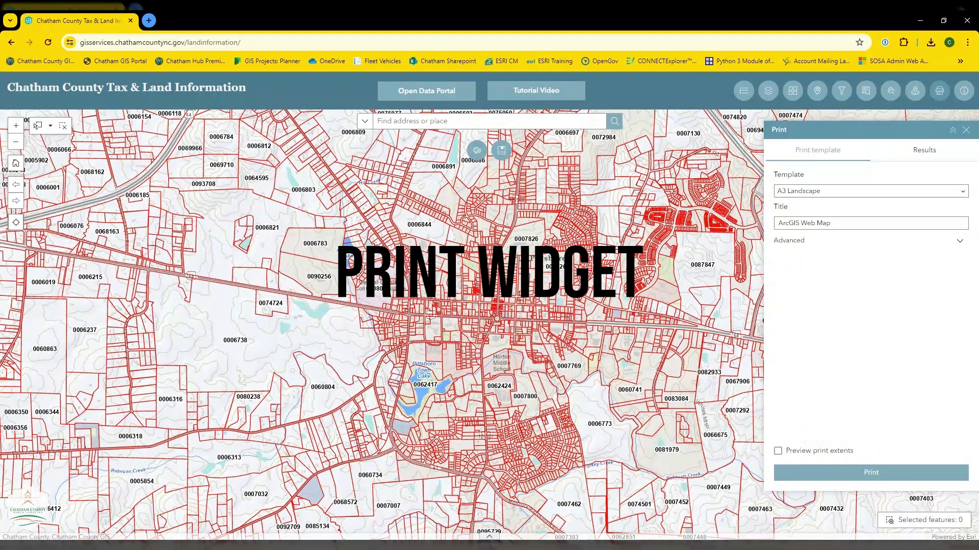
Step: Zoom to the roundabout, choose the A4 Landscape template, and title it 'ArcGIS Web Map 1'
scroll(507, 322, up, 1)
scroll(508, 322, up, 2)
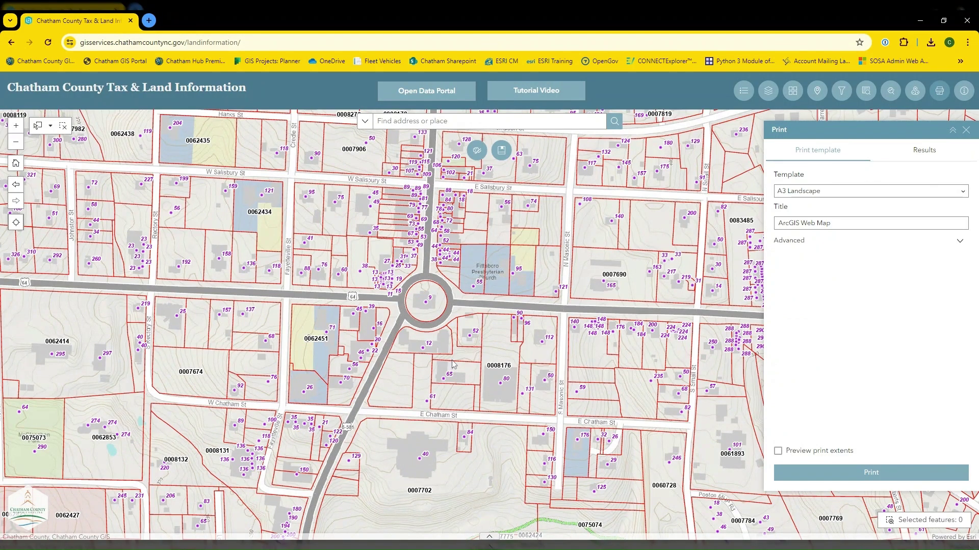
scroll(429, 302, up, 2)
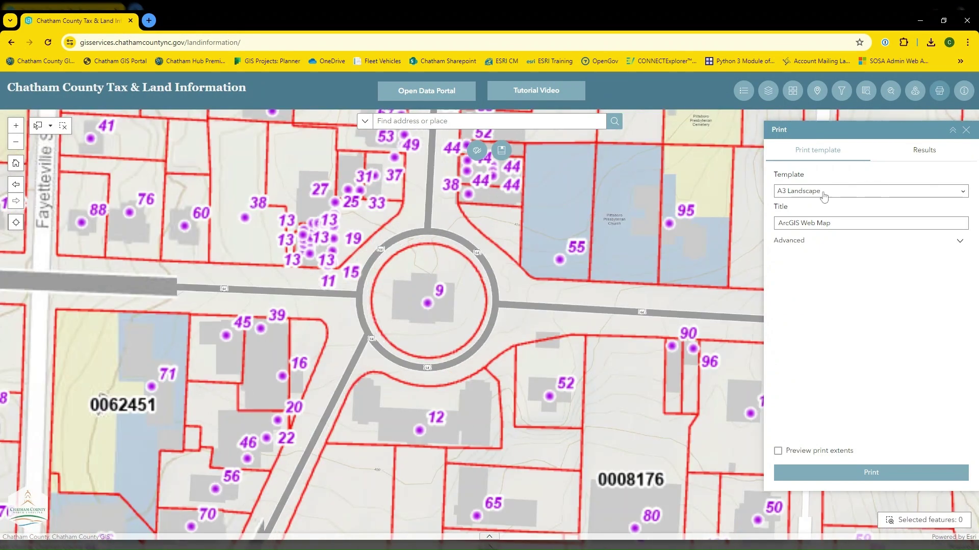
click(847, 192)
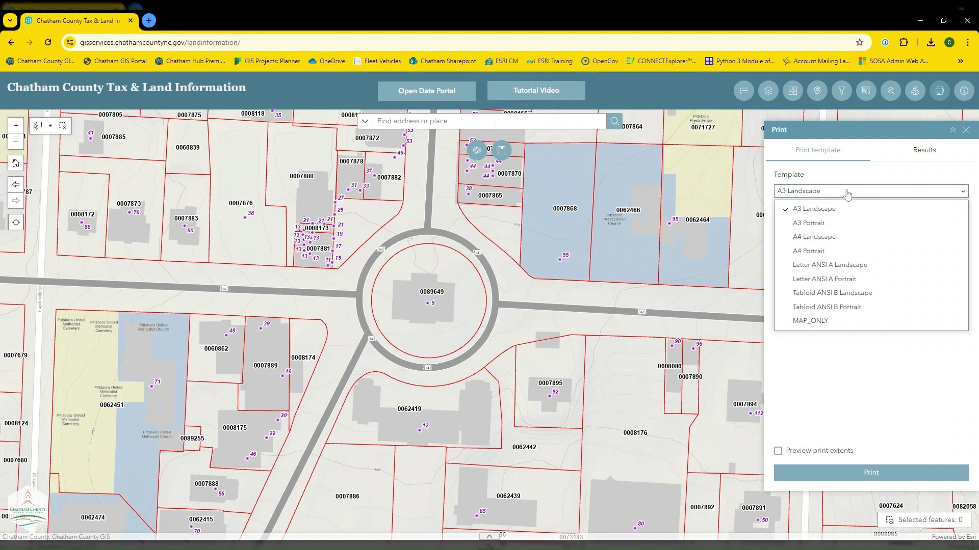
click(836, 239)
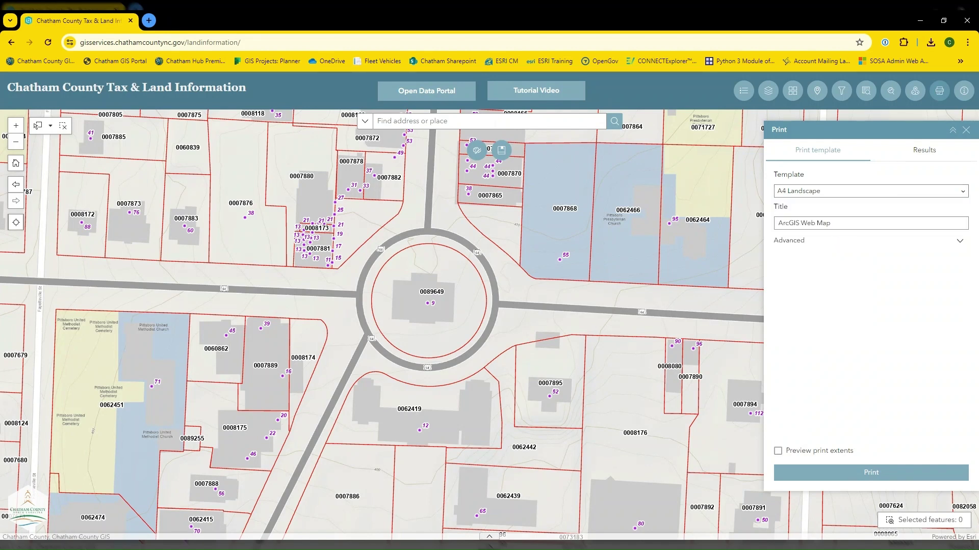
click(830, 223)
text(1)
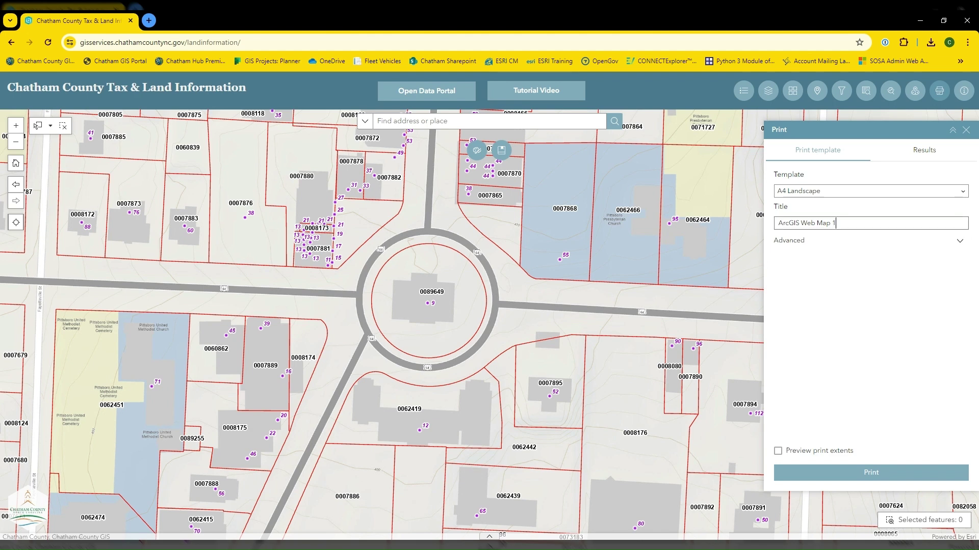
Step: Enter the author's name under Advanced options, print, and open the resulting map image
click(960, 243)
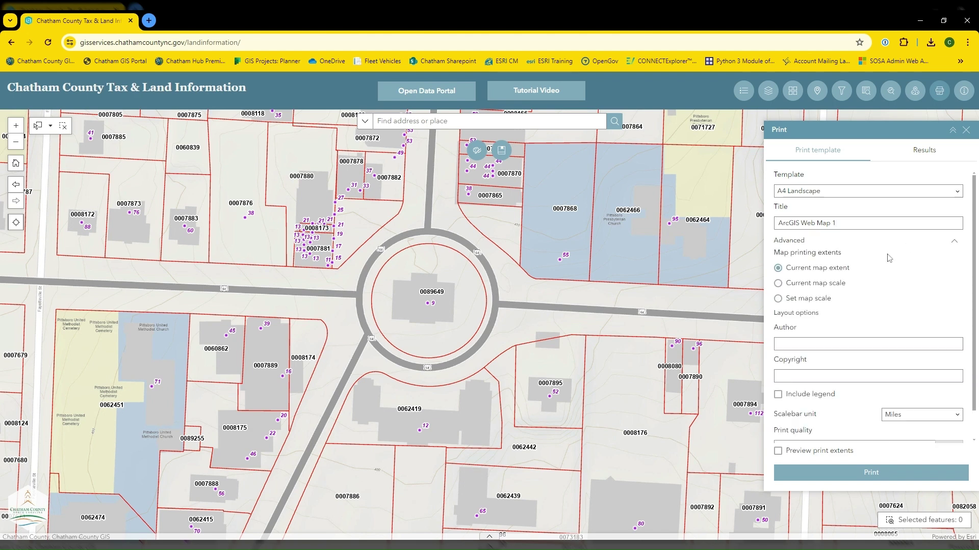
scroll(908, 274, down, 1)
click(848, 312)
text(Austin)
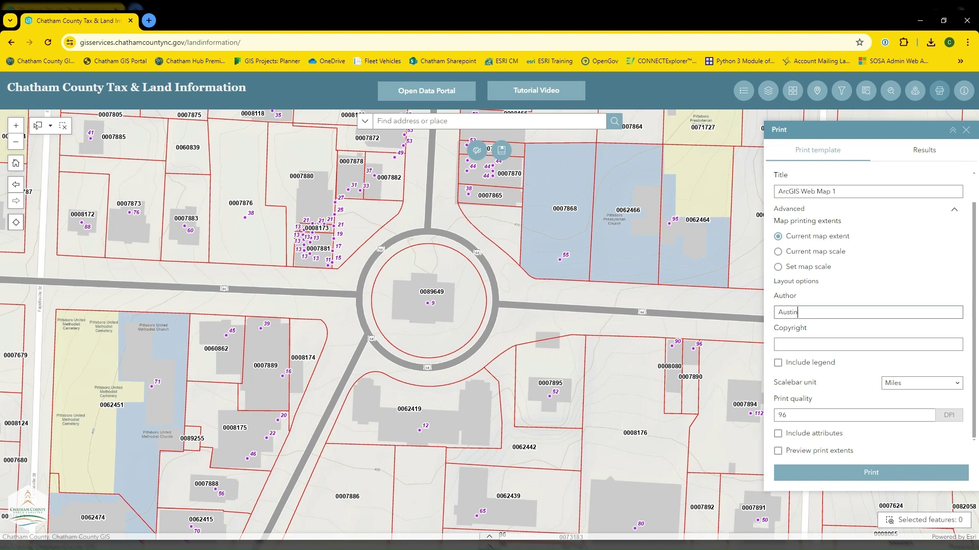
click(882, 474)
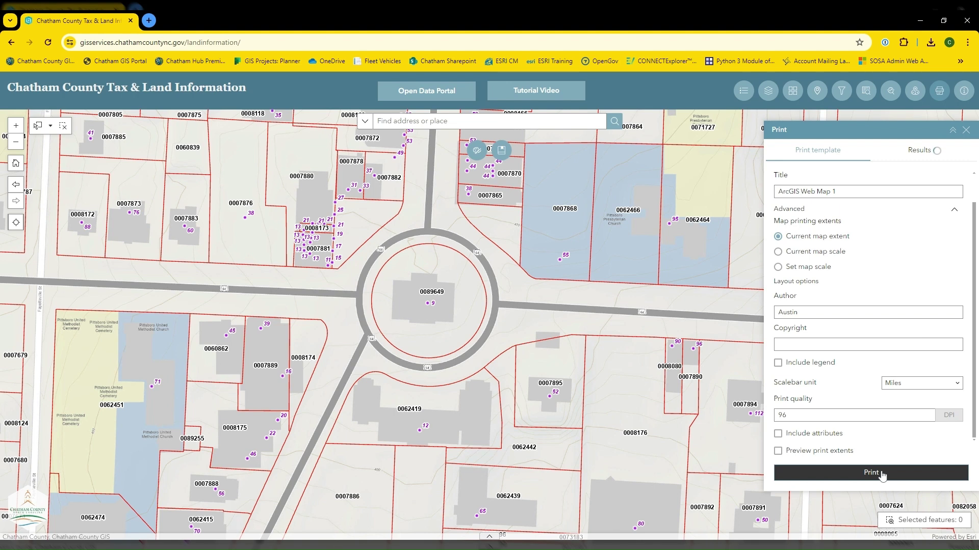
click(919, 153)
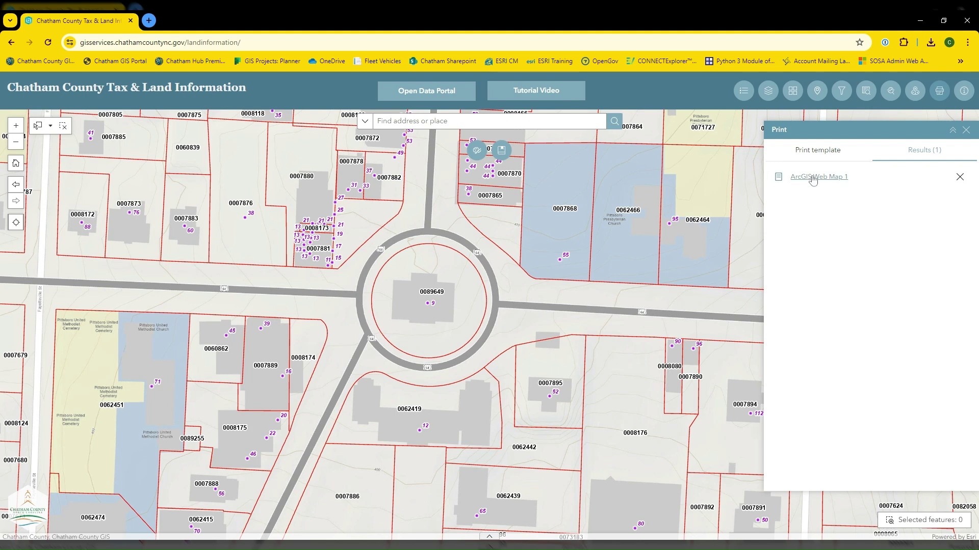
click(812, 178)
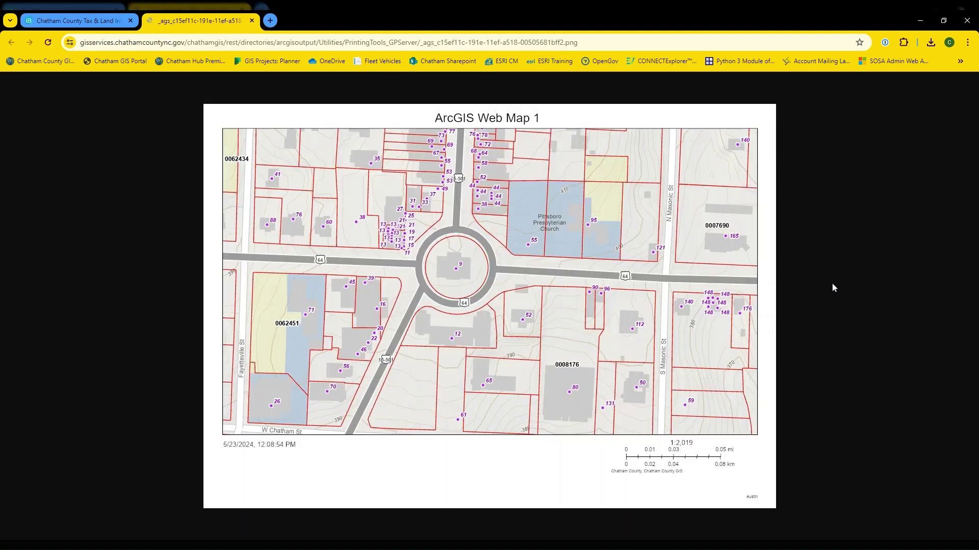